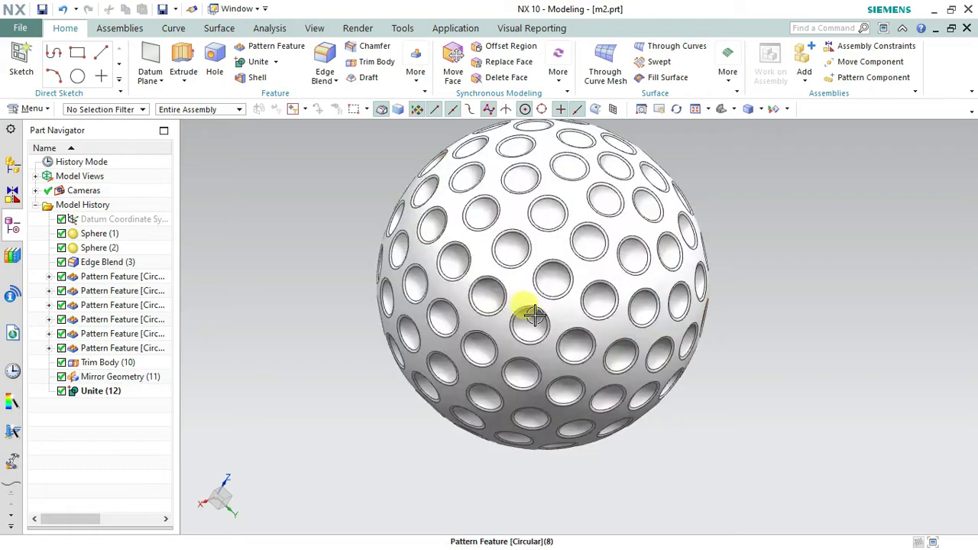
Step: Create a 50 mm diameter sphere centred on the origin
mouse_move(530, 312)
middle_down()
mouse_move(634, 332)
mouse_move(678, 380)
mouse_move(694, 441)
mouse_move(705, 375)
mouse_move(666, 258)
mouse_move(688, 219)
mouse_move(695, 301)
mouse_move(668, 311)
middle_up()
scroll(669, 311, down, 2)
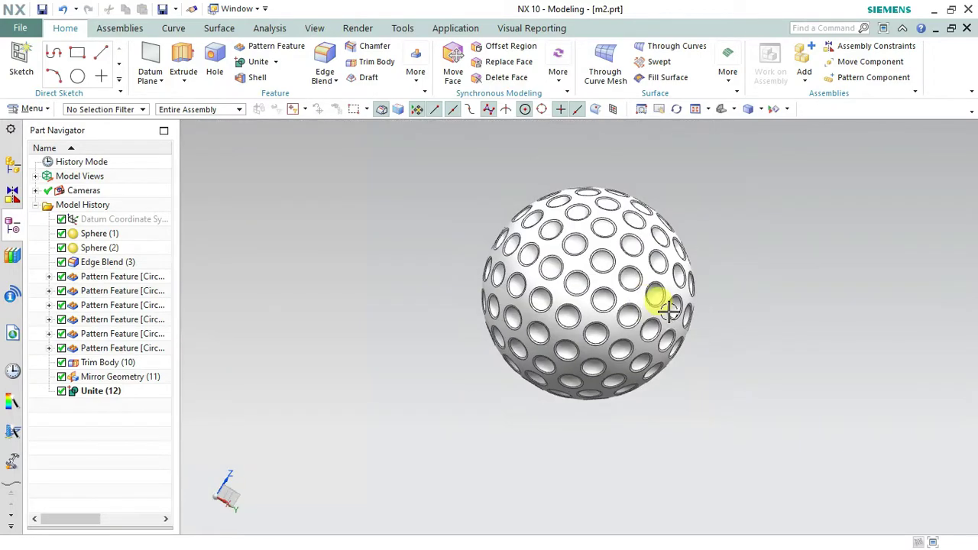
mouse_move(540, 280)
middle_down()
mouse_move(659, 285)
mouse_move(542, 316)
middle_up()
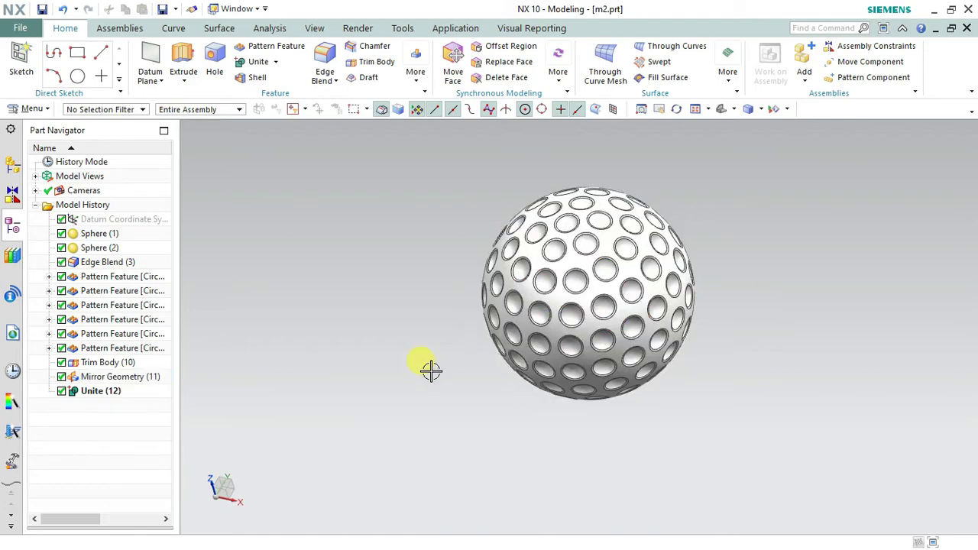
mouse_move(430, 371)
middle_down()
mouse_move(457, 342)
mouse_move(469, 366)
mouse_move(486, 367)
middle_up()
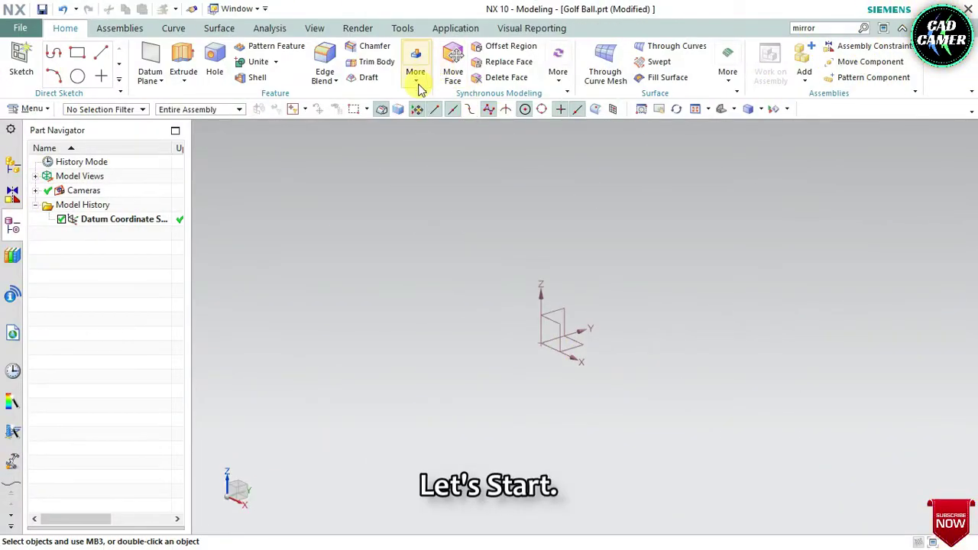
click(418, 86)
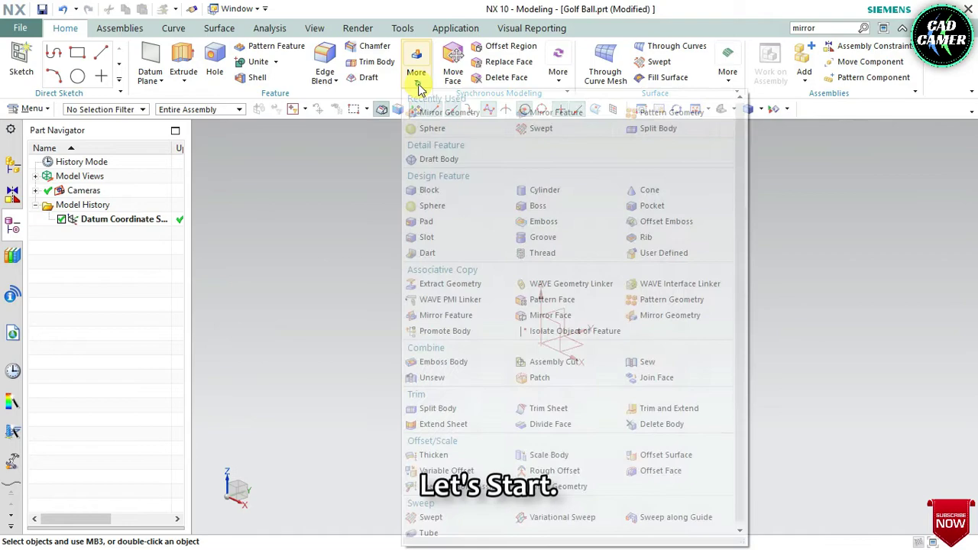
click(432, 128)
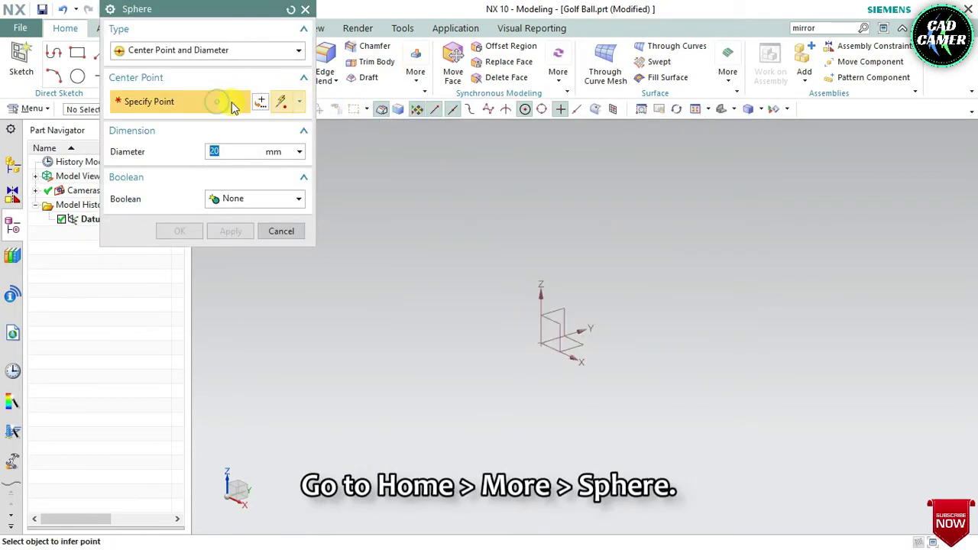
click(261, 103)
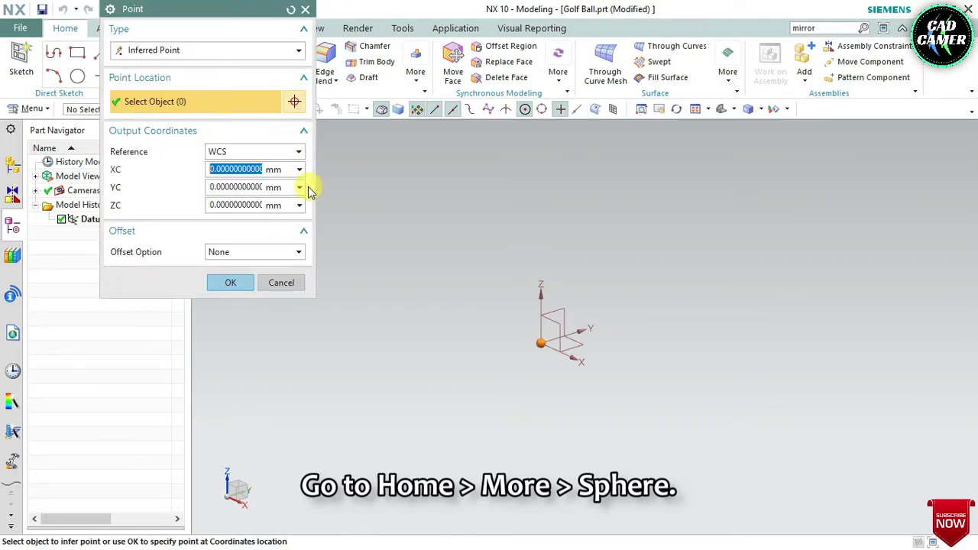
click(229, 284)
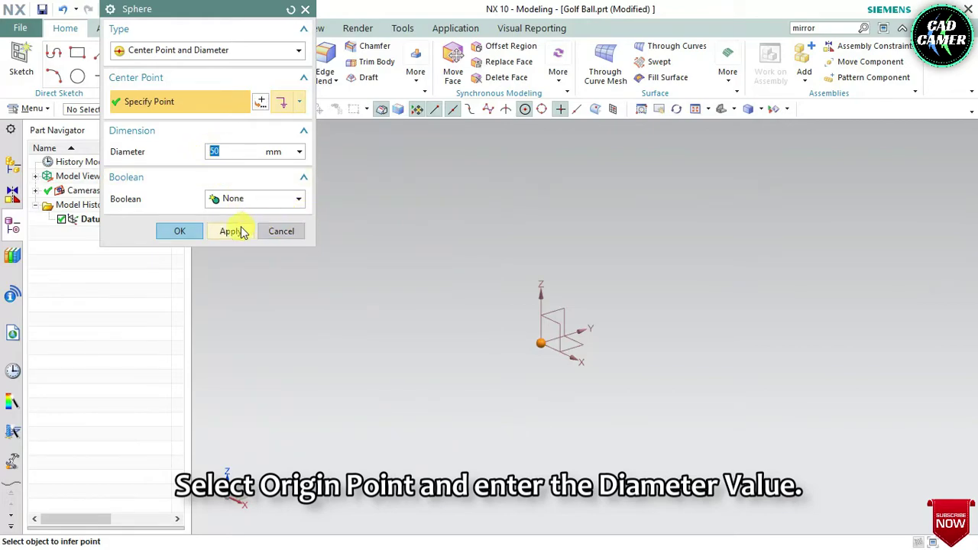
click(174, 231)
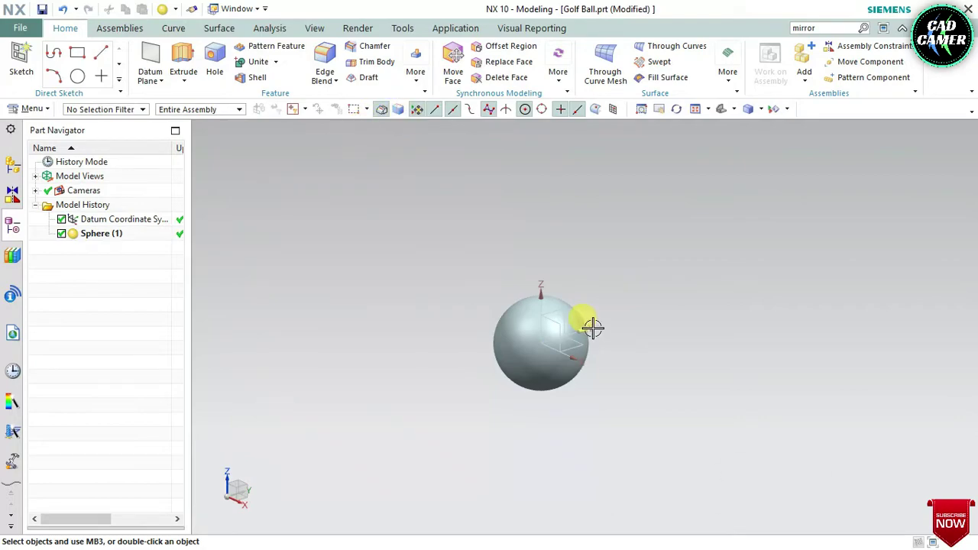
Step: Assign white as the face colour of Sphere (1)
scroll(524, 349, up, 3)
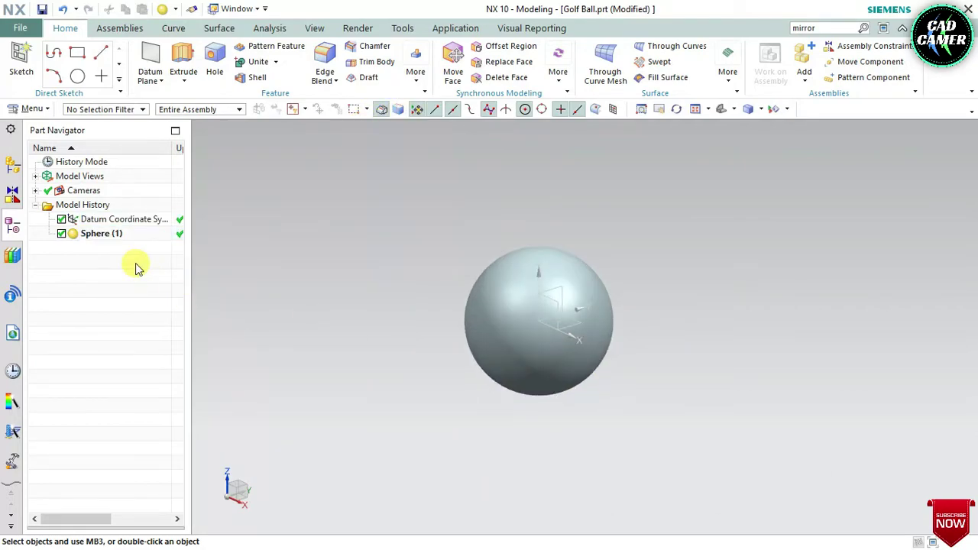
click(104, 233)
right_click(105, 233)
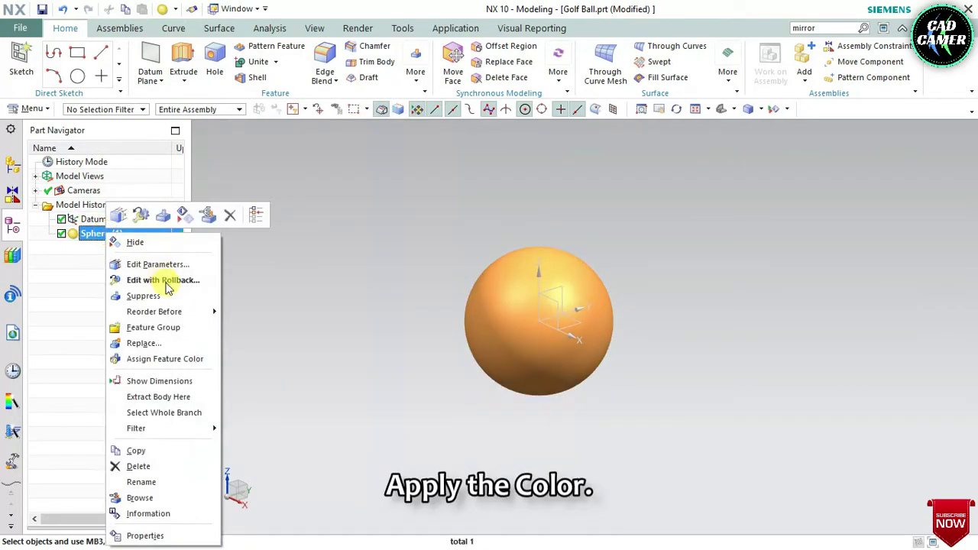
click(164, 358)
click(182, 123)
click(157, 124)
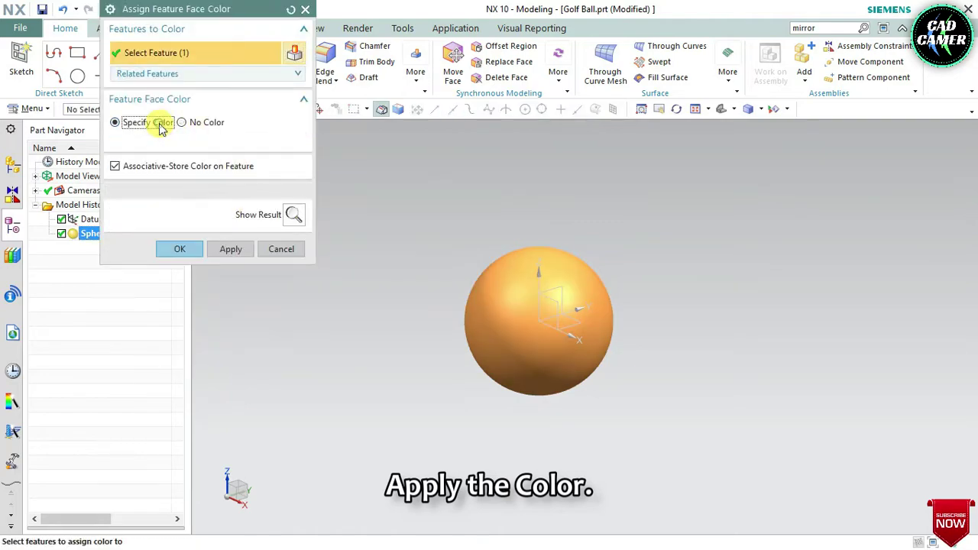
click(179, 265)
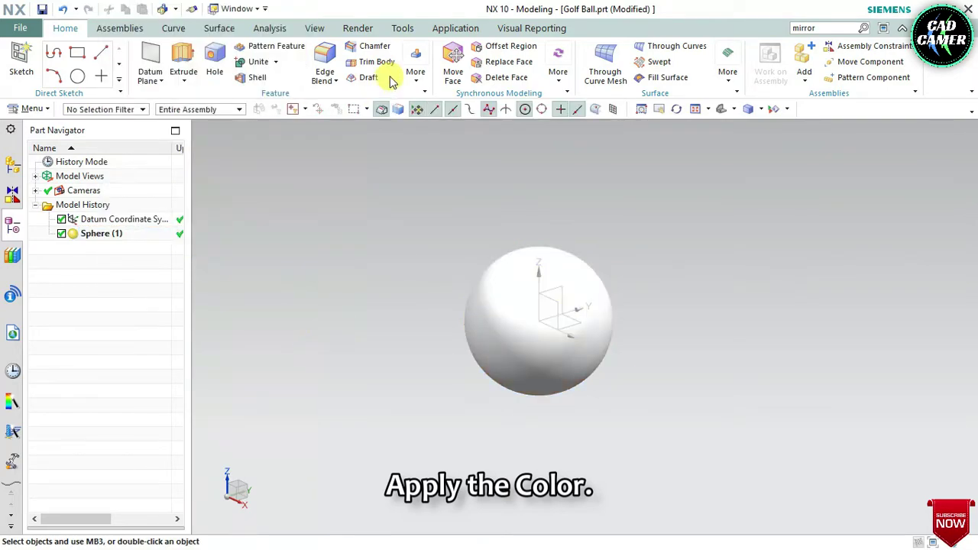
Step: Start a second sphere centred at Z 27 above the origin
click(416, 75)
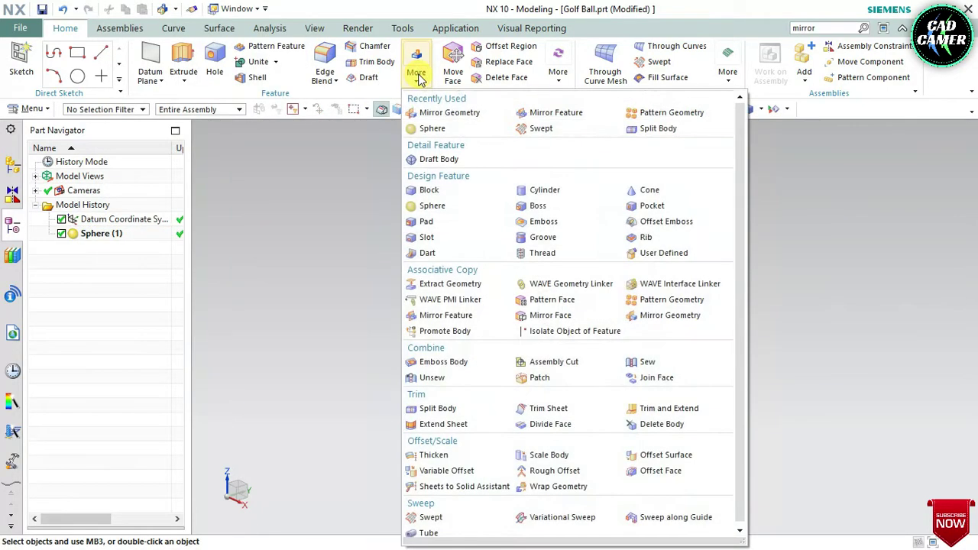
click(432, 128)
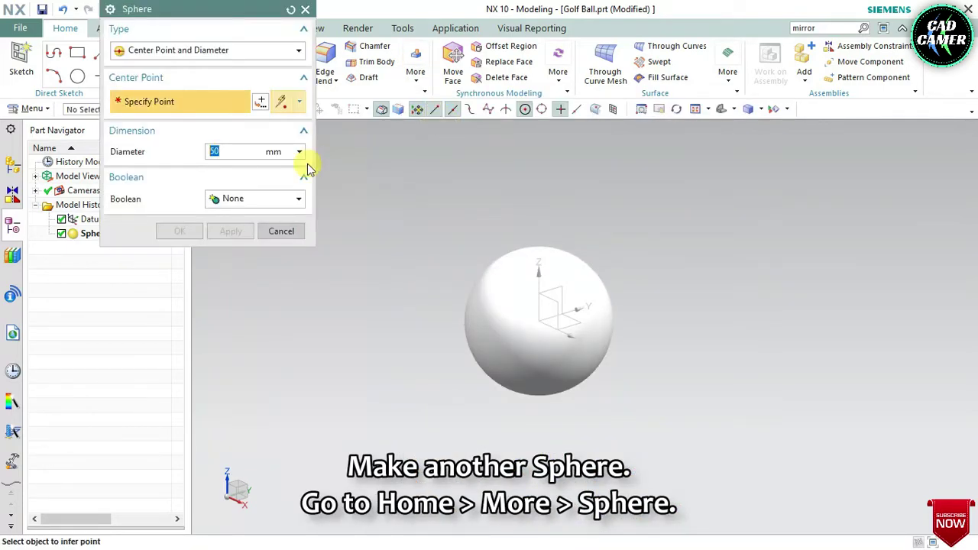
click(281, 101)
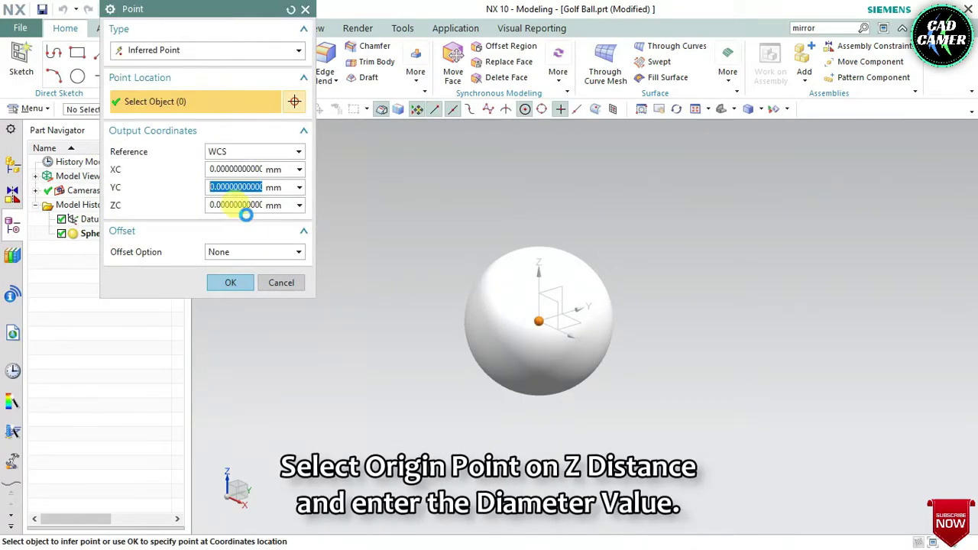
click(245, 214)
text(28)
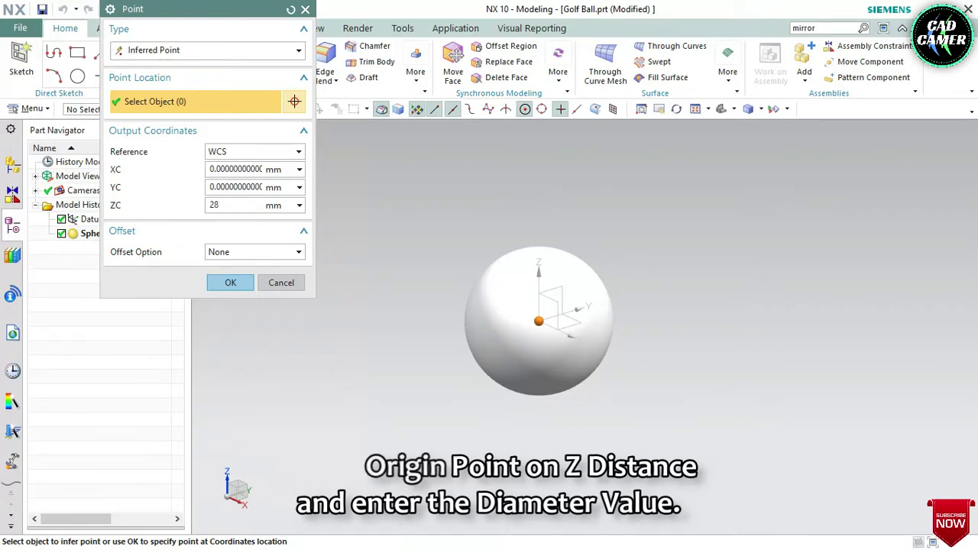
key(BackSpace)
text(7)
key(Tab)
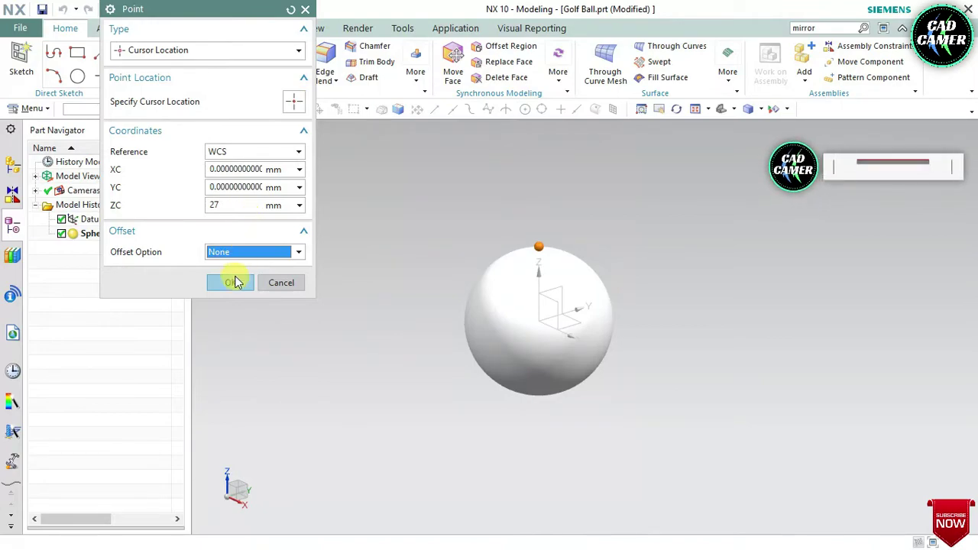
click(230, 283)
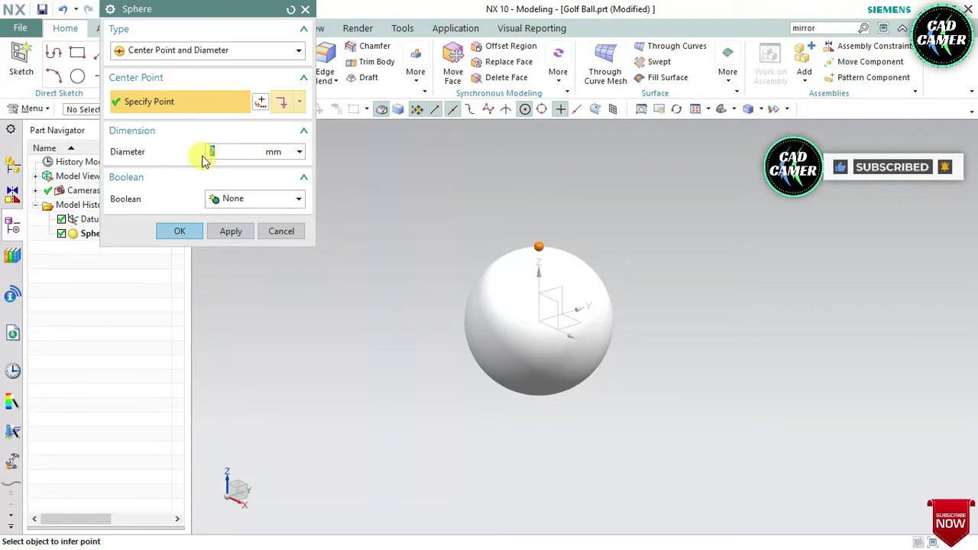
Step: Subtract the 7 mm sphere from the ball to cut the first dimple
click(246, 200)
click(253, 243)
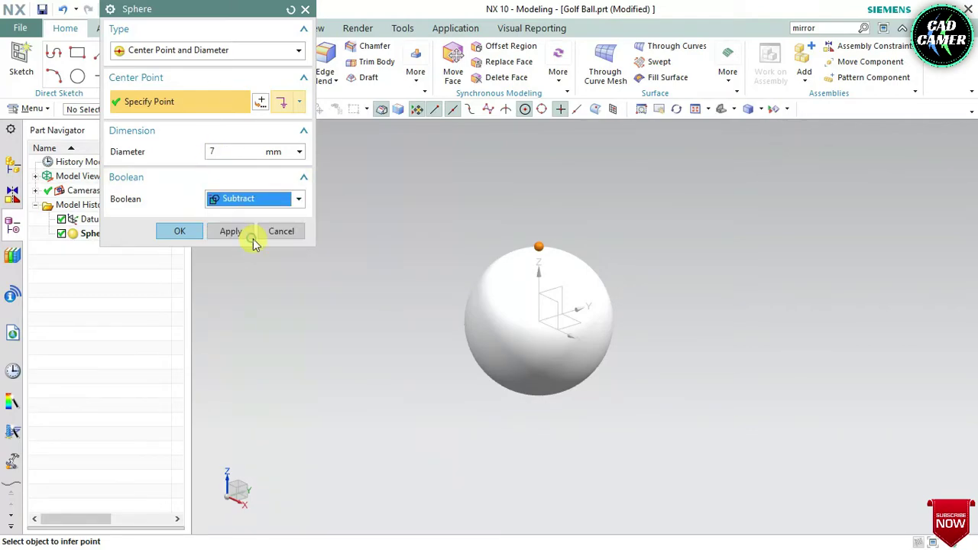
click(185, 254)
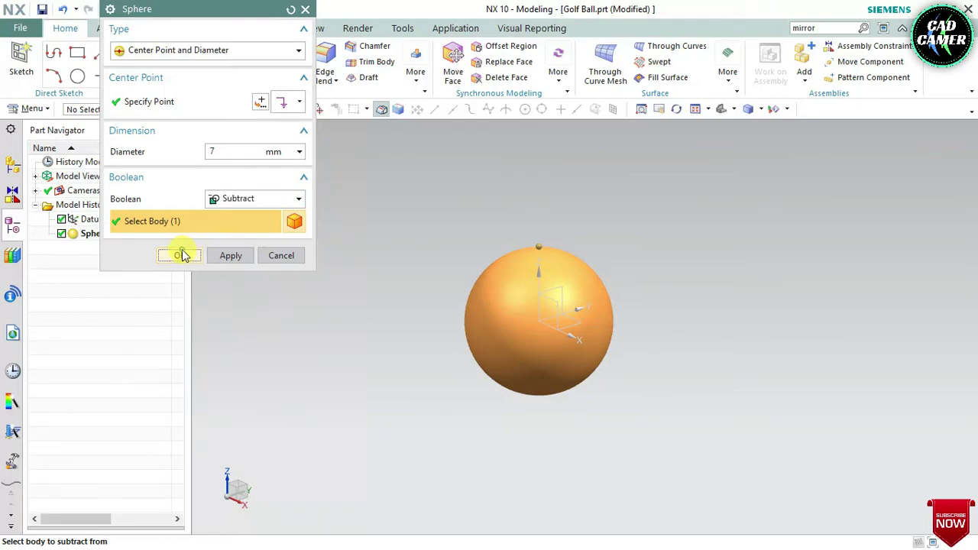
scroll(603, 294, down, 2)
scroll(603, 294, up, 5)
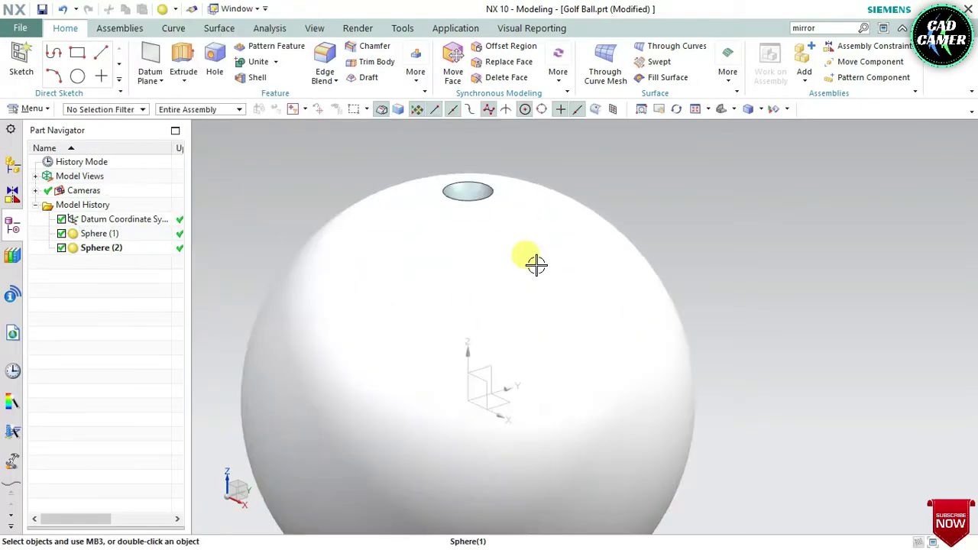
middle_drag(535, 264, 544, 278)
Step: Round the top dimple's rim edge with a 0.5 mm edge blend
scroll(541, 274, up, 1)
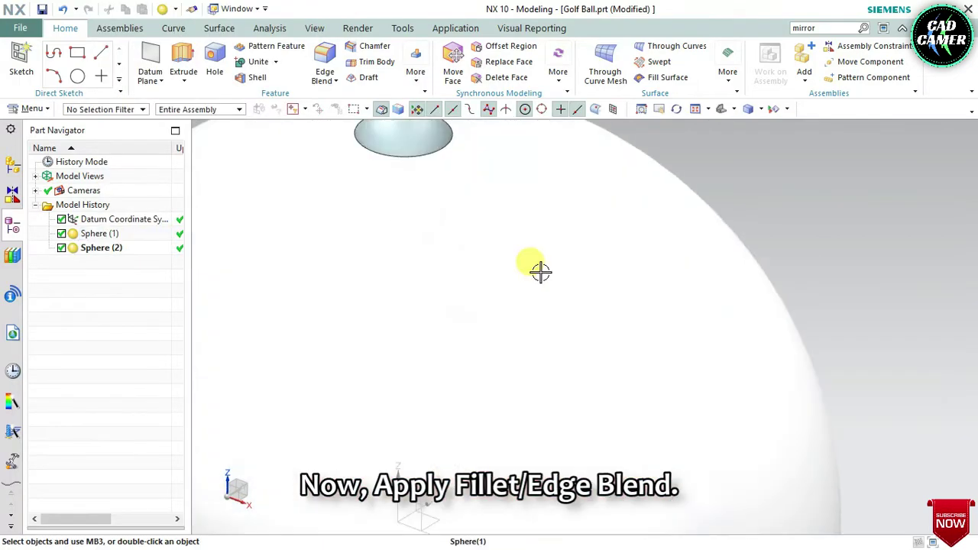
scroll(535, 244, down, 3)
scroll(528, 221, down, 1)
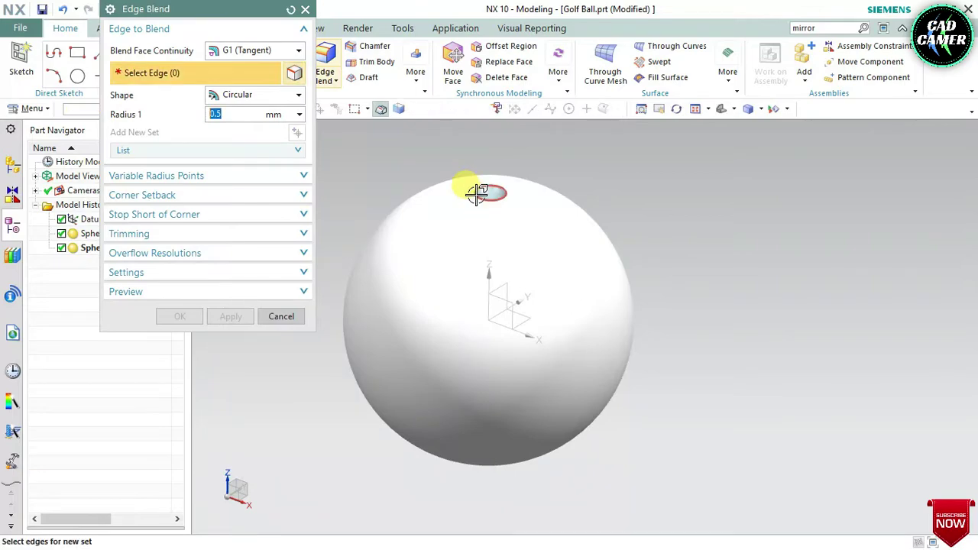
click(478, 193)
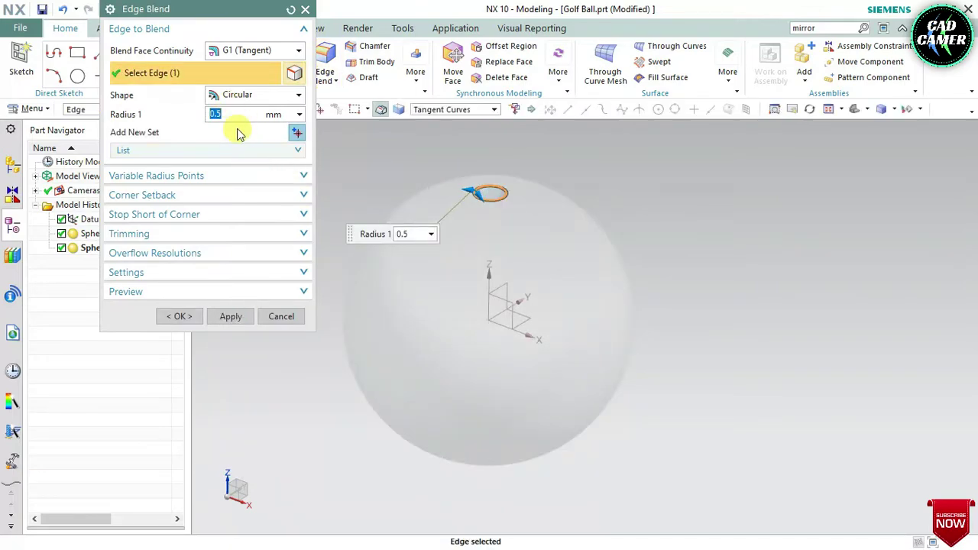
click(183, 317)
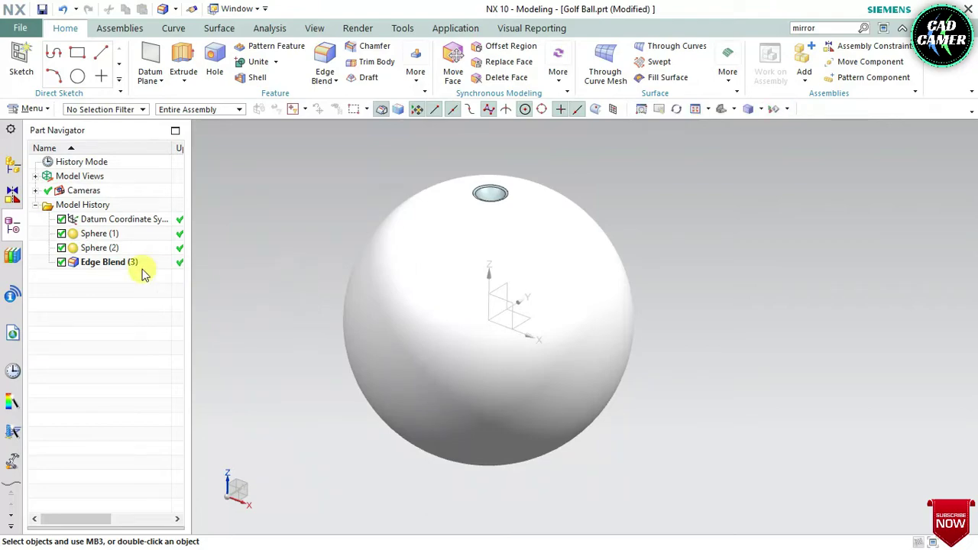
middle_drag(241, 288, 162, 291)
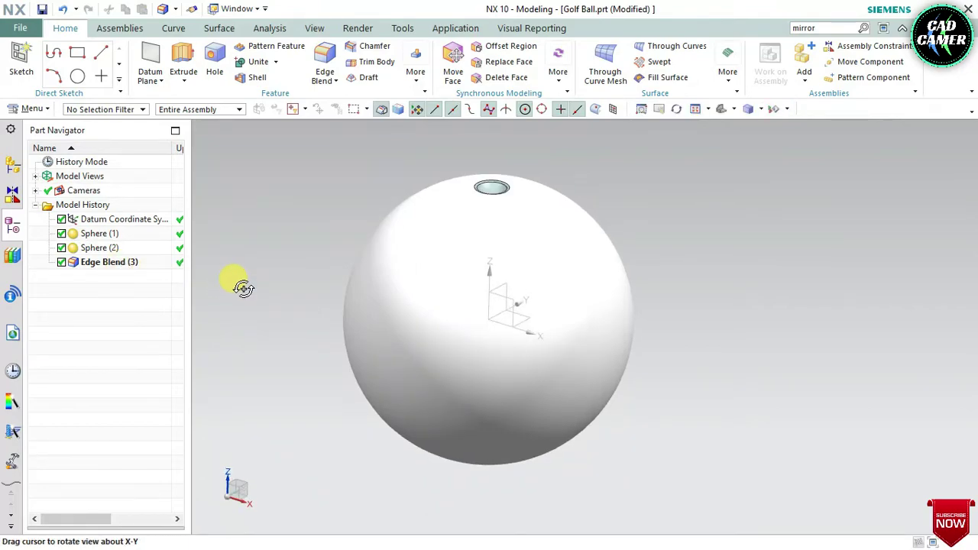
middle_drag(284, 130, 279, 92)
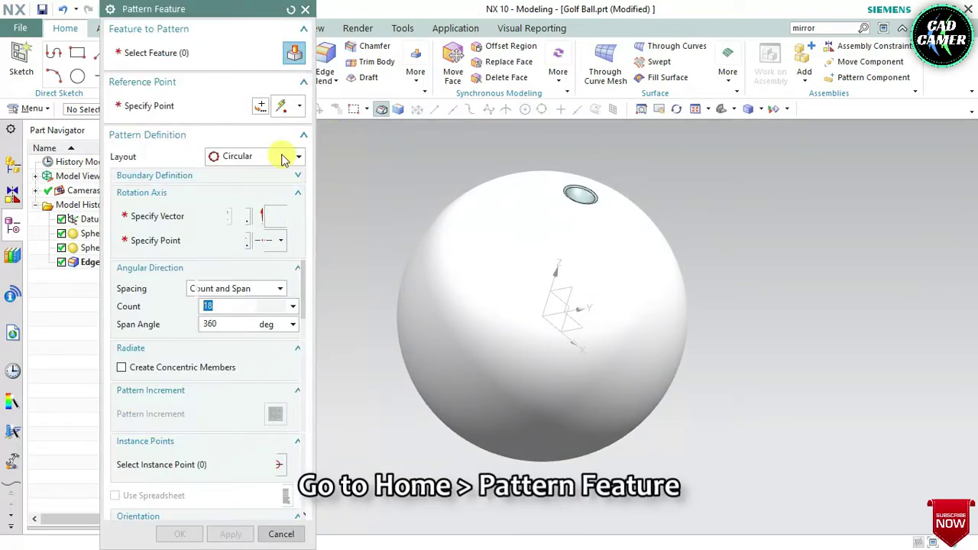
Step: Choose the dimple and its fillet as the features to pattern
click(168, 59)
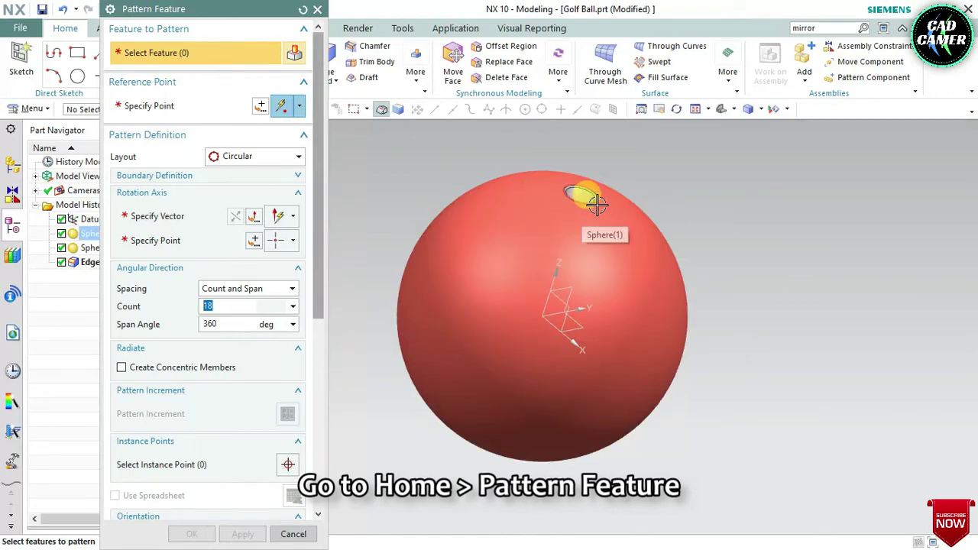
click(587, 199)
scroll(587, 199, up, 3)
scroll(589, 197, up, 4)
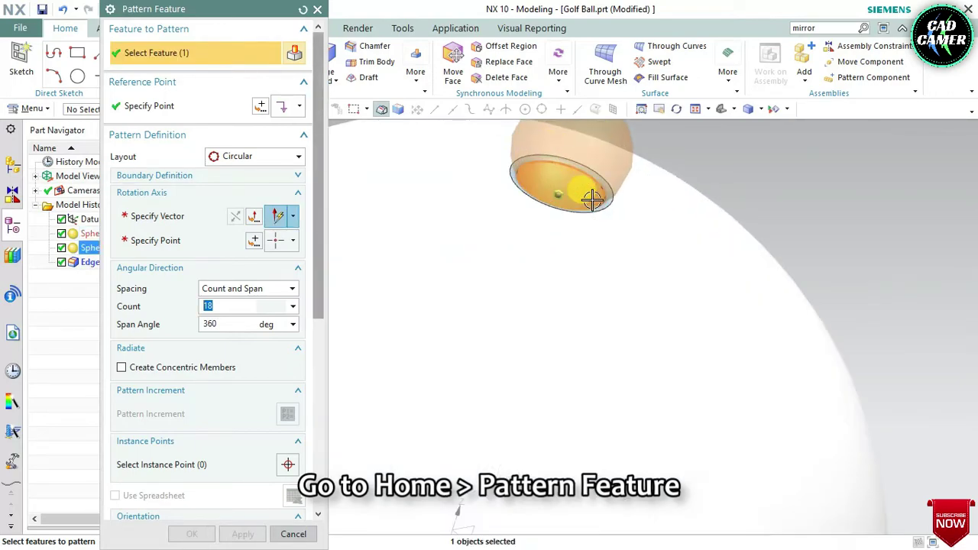
click(623, 195)
scroll(619, 192, down, 3)
scroll(596, 190, down, 3)
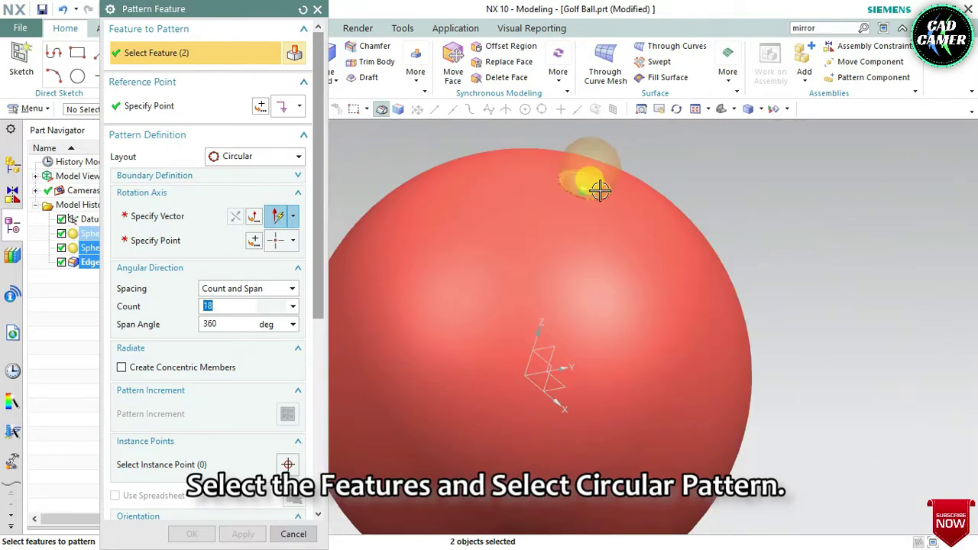
scroll(606, 227, down, 2)
Step: Pattern them circularly about the X axis at the origin: count 6, span 90°
click(177, 216)
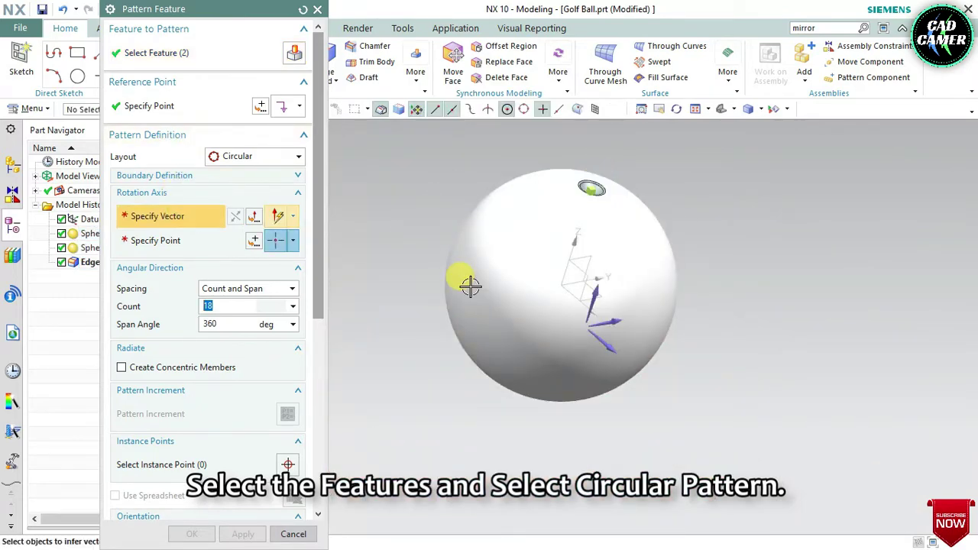
click(599, 342)
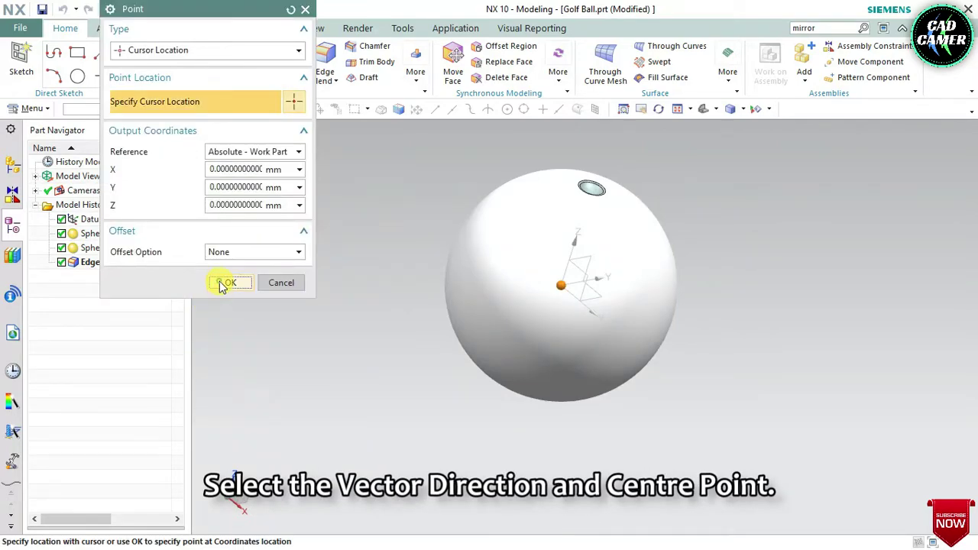
click(226, 283)
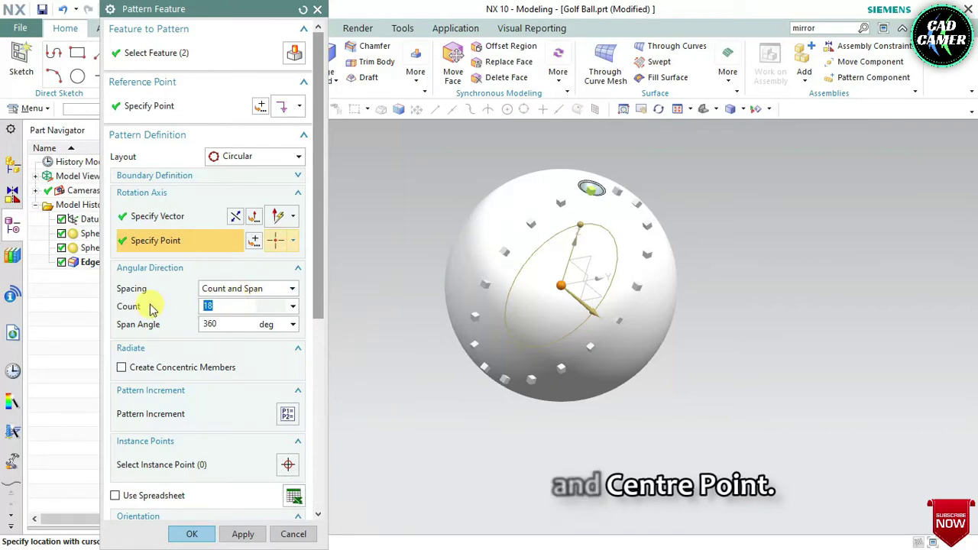
text(11)
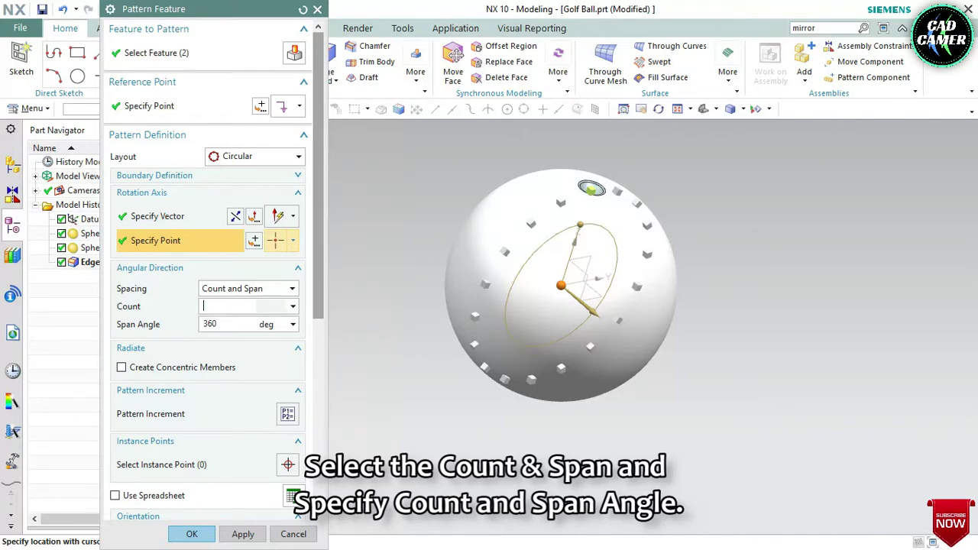
text(18)
key(Tab)
text(90)
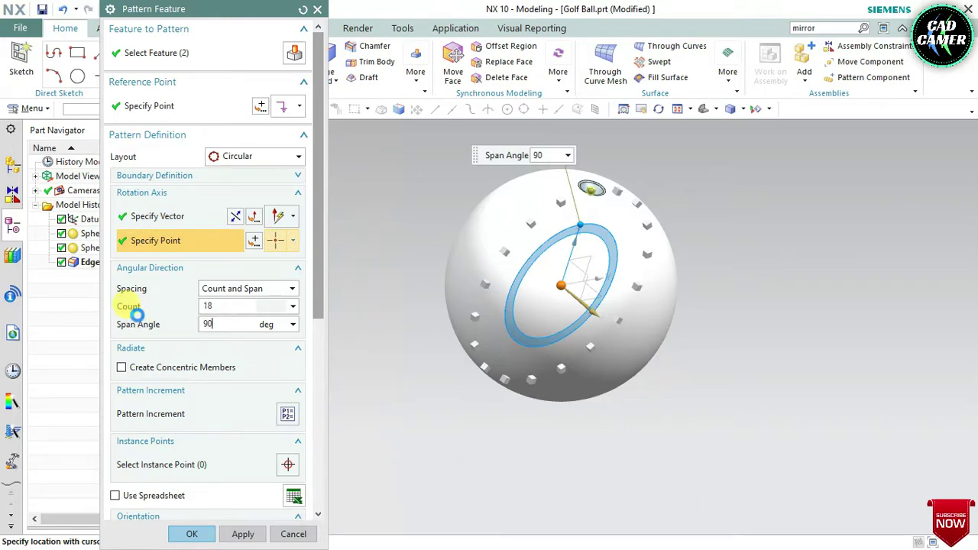
key(Tab)
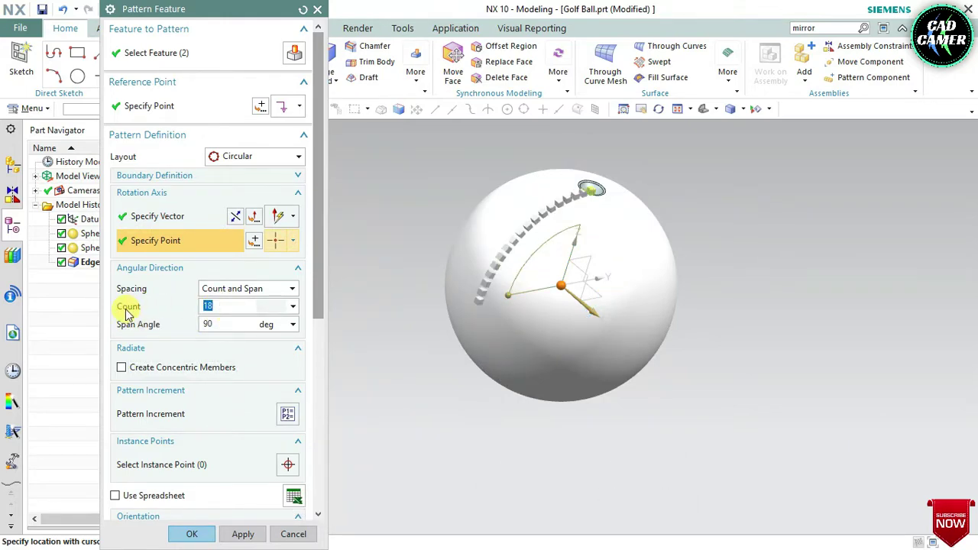
text(5)
key(Tab)
middle_drag(555, 375, 530, 353)
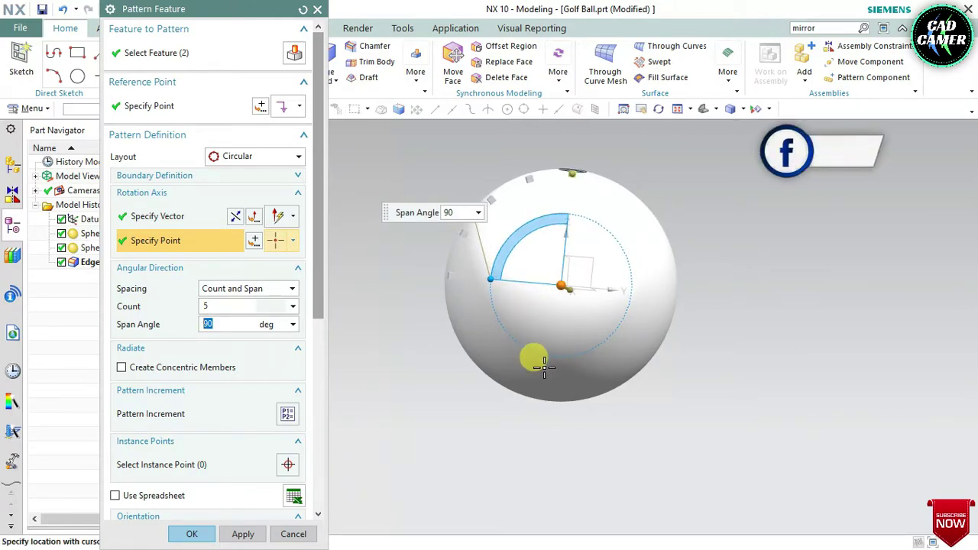
click(230, 306)
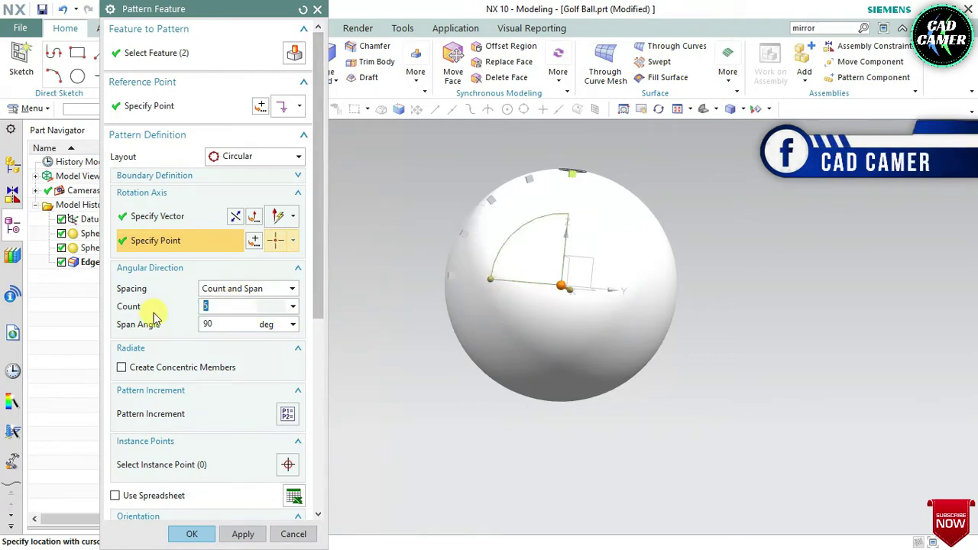
text(6)
key(Tab)
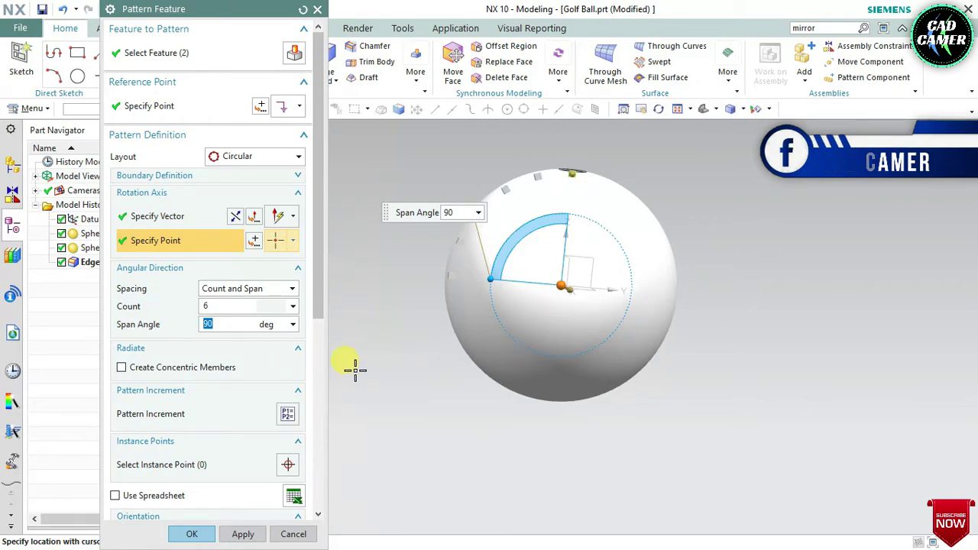
click(194, 532)
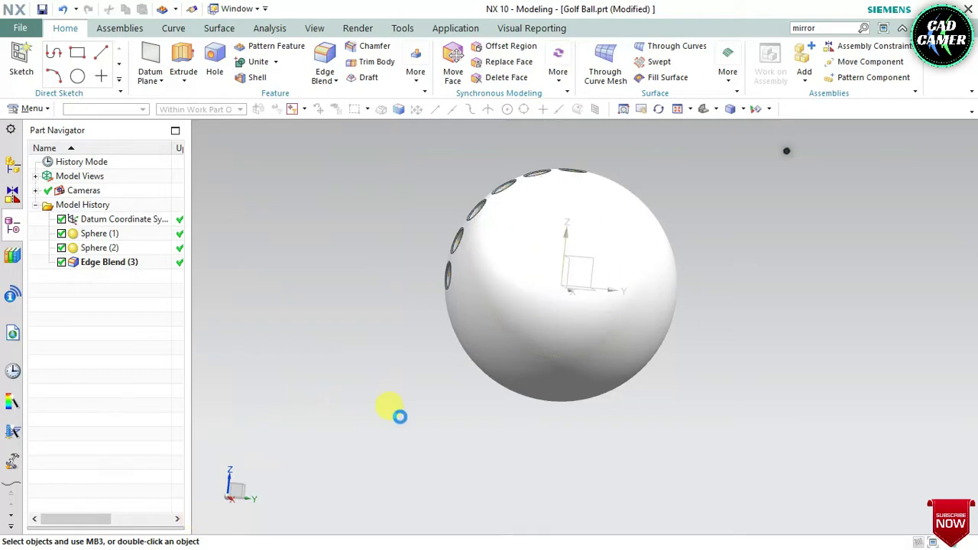
mouse_move(411, 421)
middle_down()
mouse_move(450, 433)
mouse_move(408, 428)
middle_up()
mouse_move(634, 227)
middle_down()
mouse_move(631, 273)
mouse_move(616, 257)
middle_up()
scroll(595, 221, up, 1)
scroll(597, 221, down, 1)
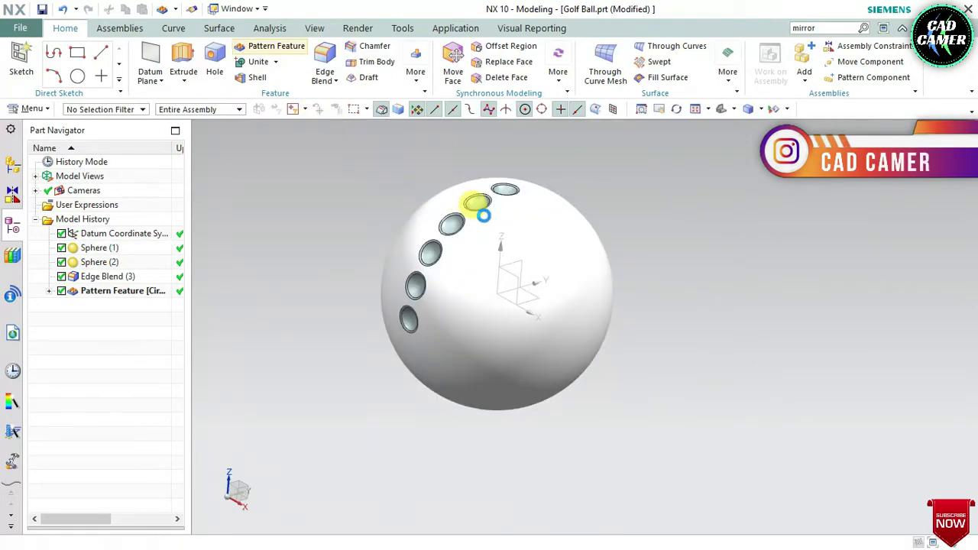
scroll(509, 211, up, 2)
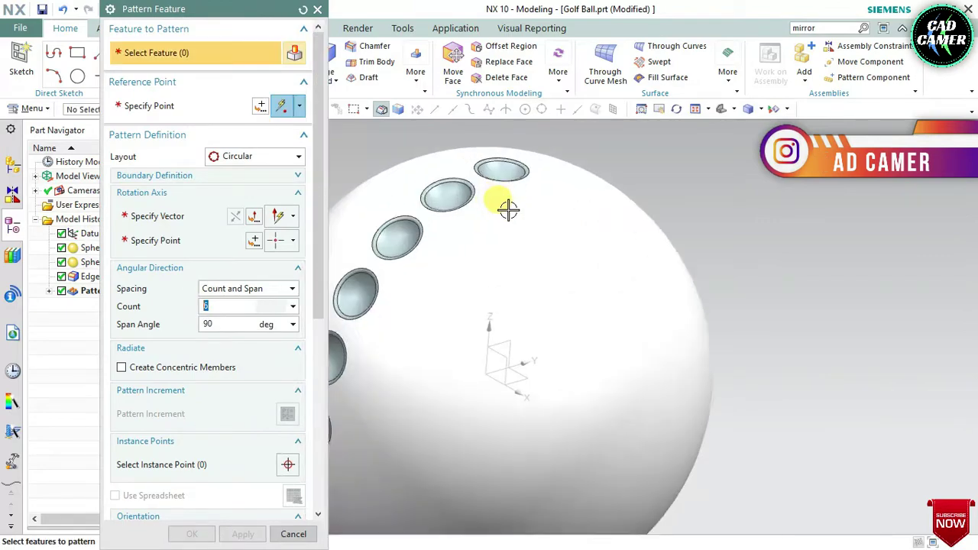
scroll(507, 207, up, 2)
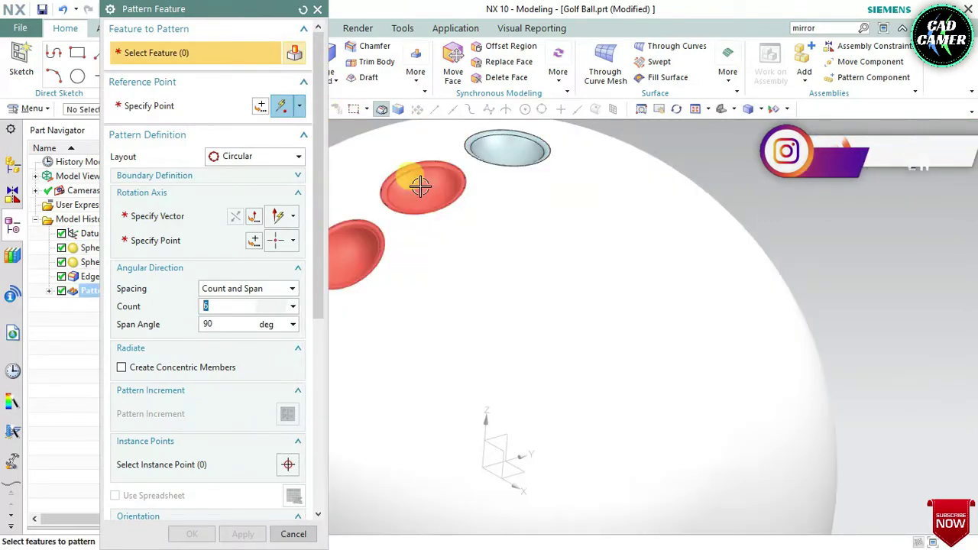
scroll(417, 184, down, 4)
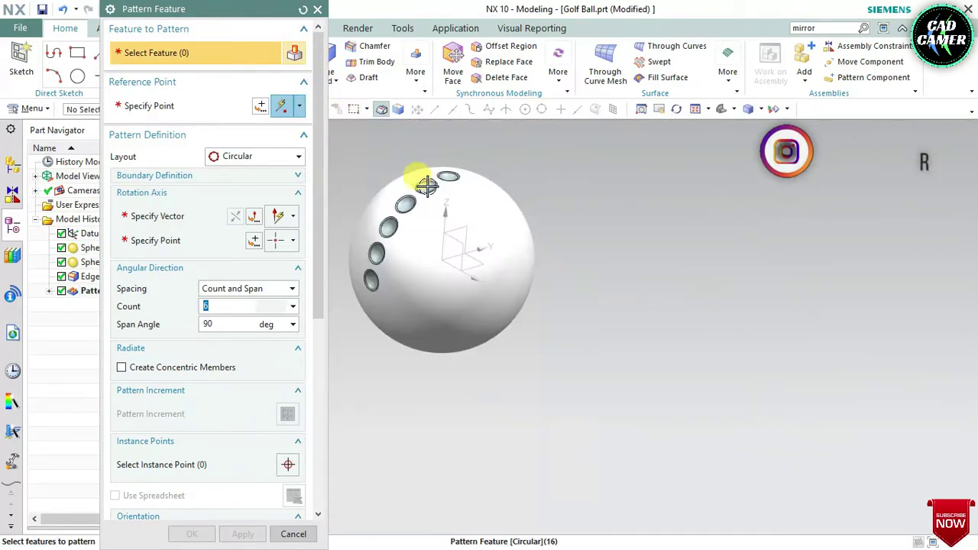
click(317, 9)
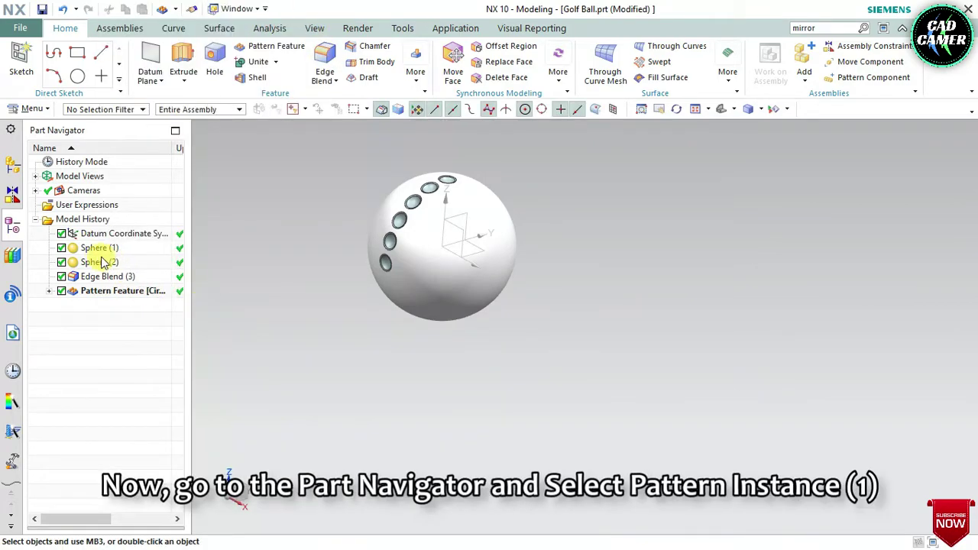
Step: Select the second dimple, Instance[1][0], and keep a circular pattern layout
click(50, 291)
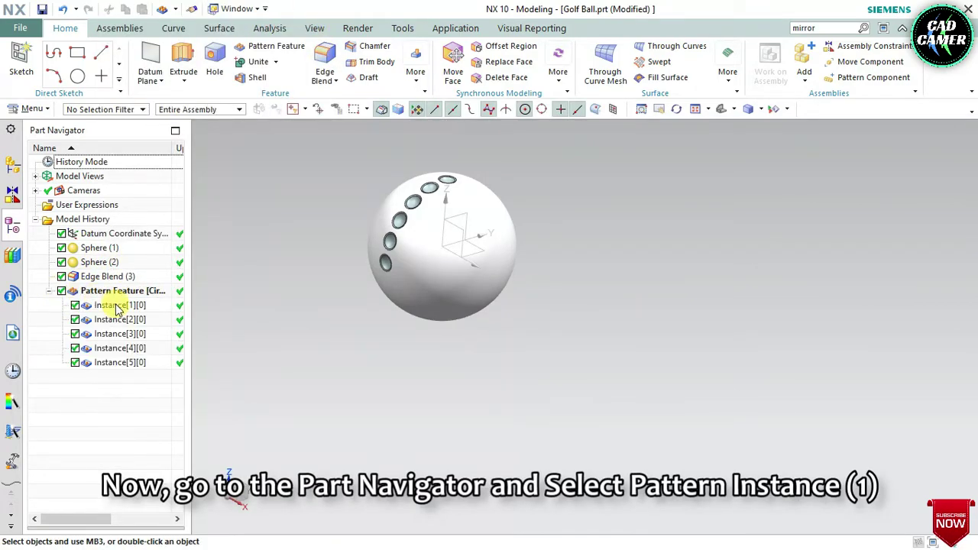
click(116, 307)
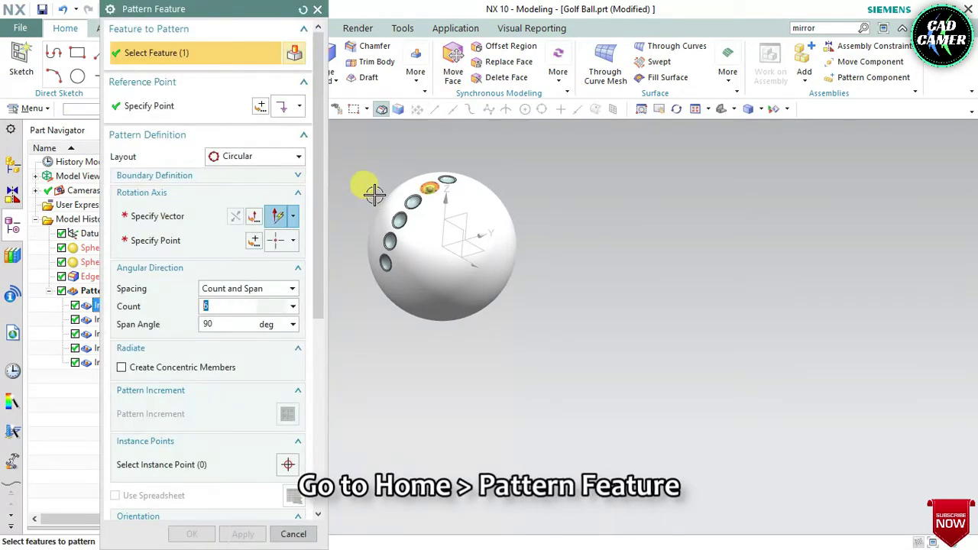
scroll(373, 191, up, 3)
scroll(456, 187, up, 2)
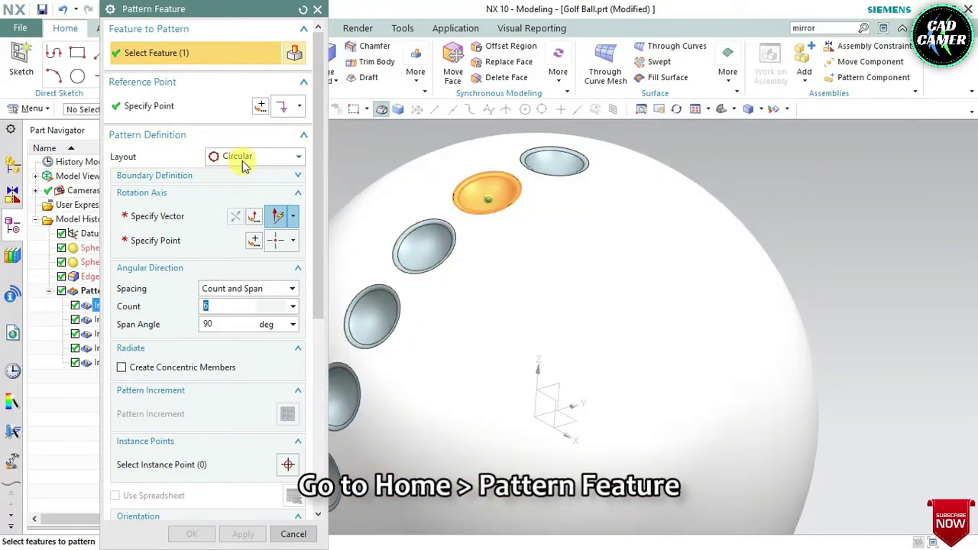
click(245, 161)
click(229, 186)
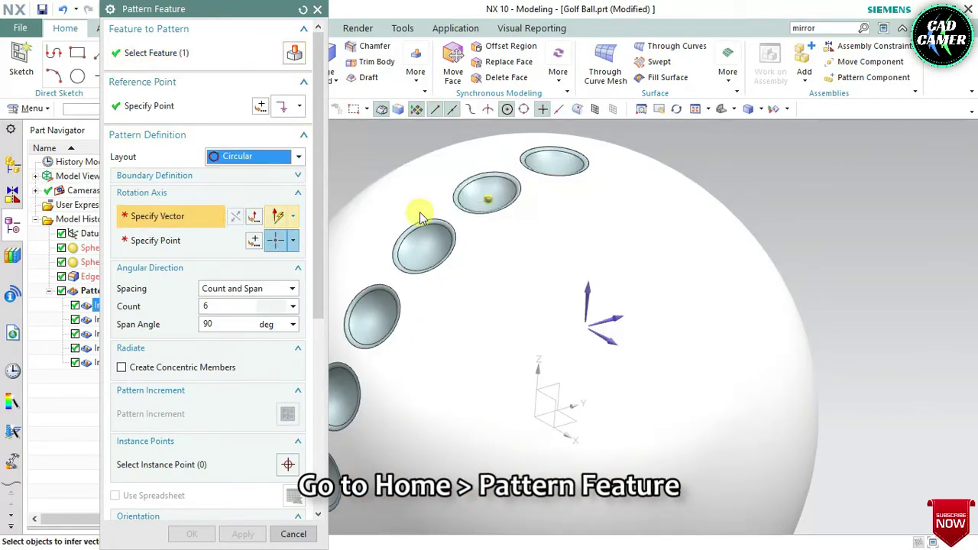
Step: Repeat it six times through 360° about the Z axis at the origin
click(587, 300)
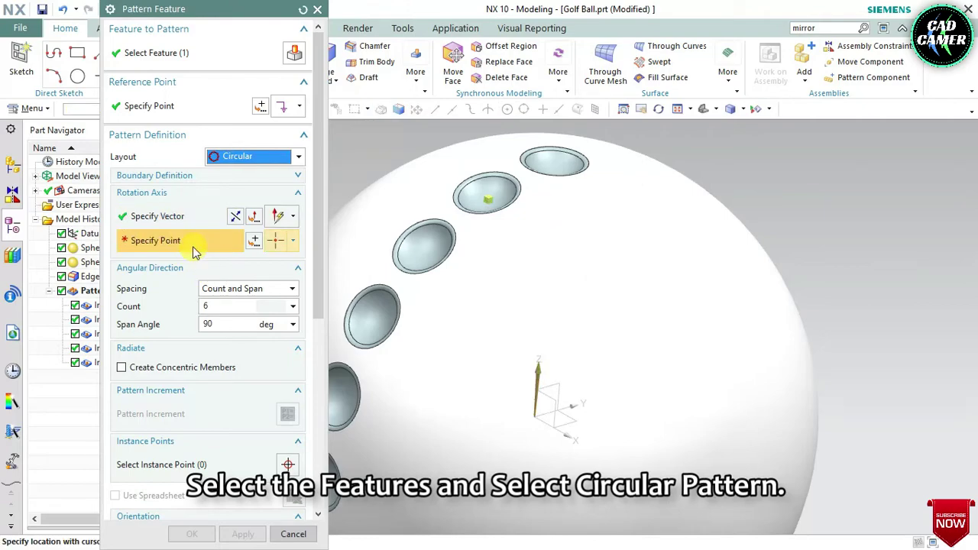
middle_click(276, 333)
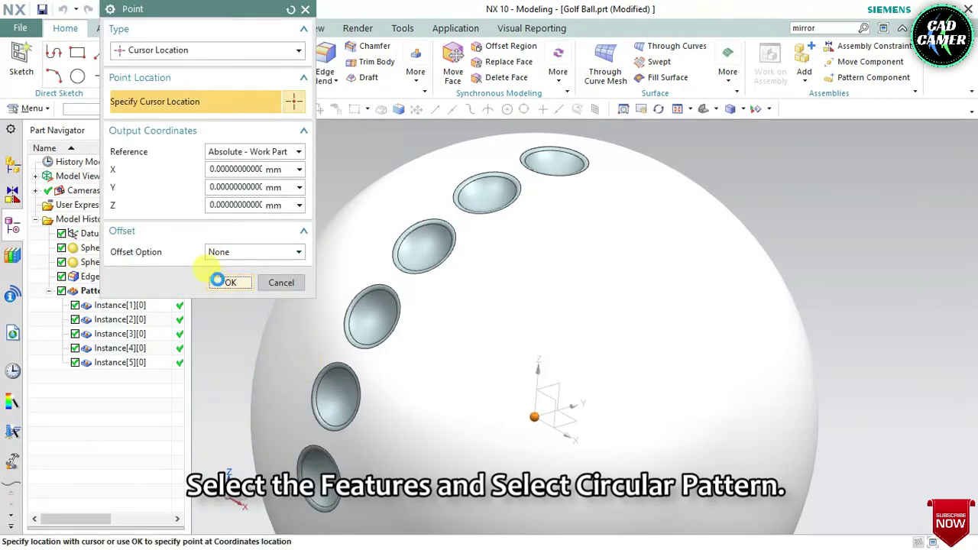
click(218, 282)
scroll(467, 258, down, 5)
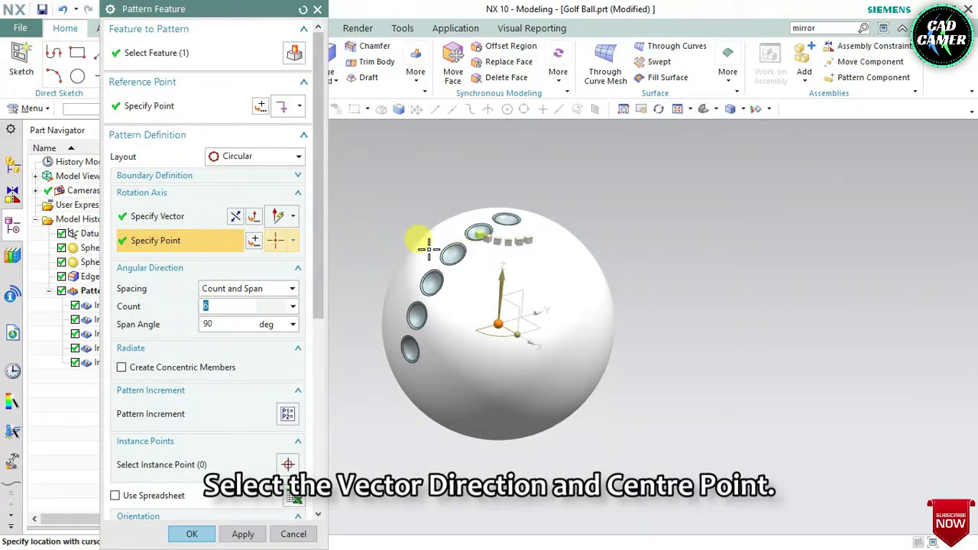
key(Tab)
text(36)
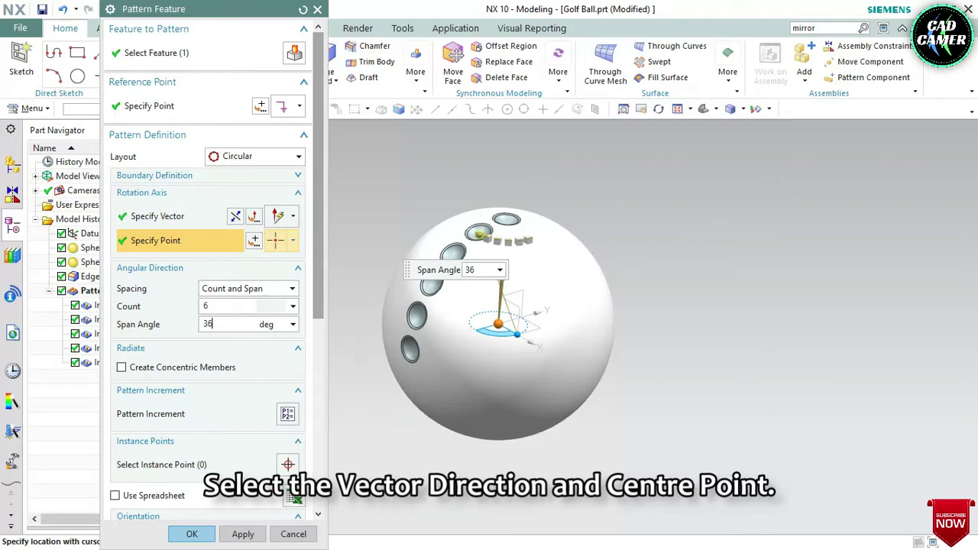
text(0)
key(Tab)
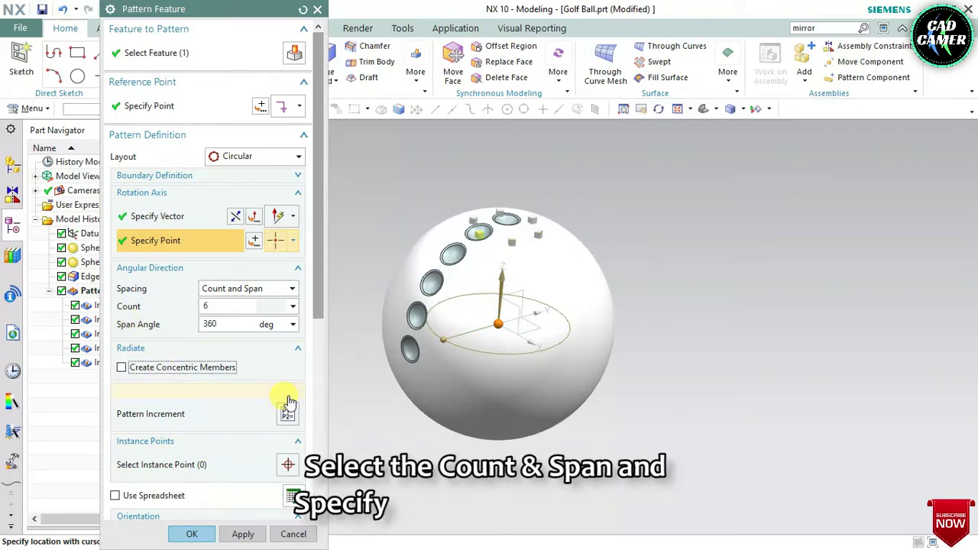
scroll(289, 401, down, 3)
scroll(290, 406, down, 2)
scroll(272, 421, down, 1)
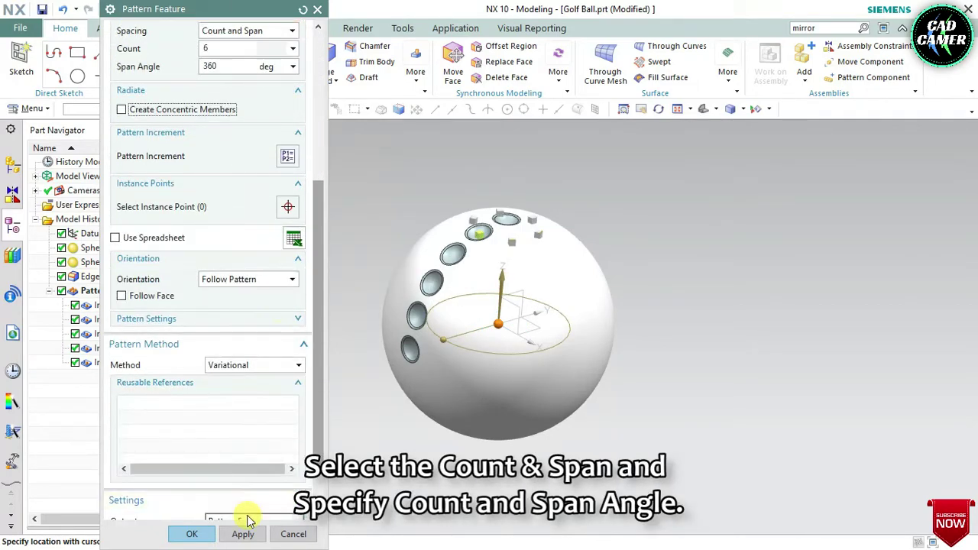
click(211, 537)
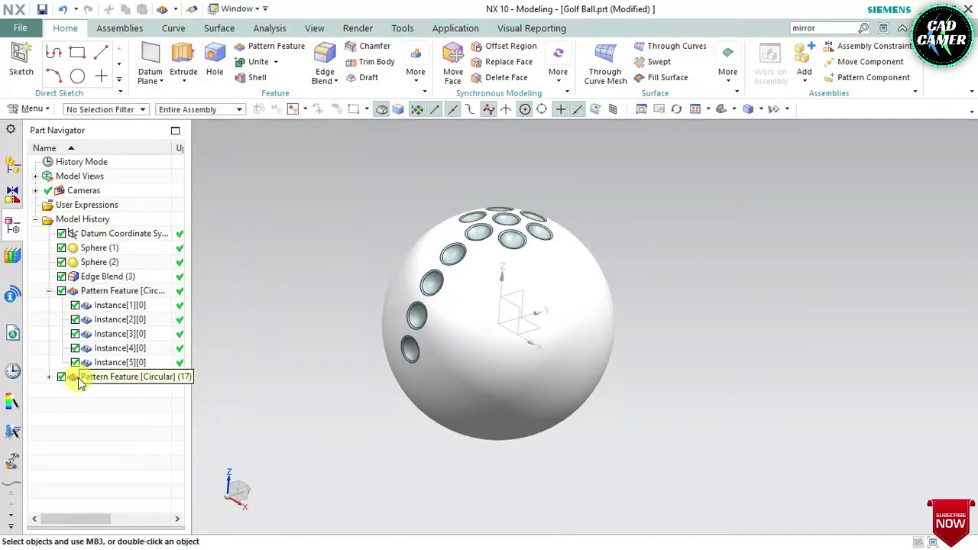
Step: Expand the new ring pattern and select the third dimple, Instance[2][0]
click(49, 376)
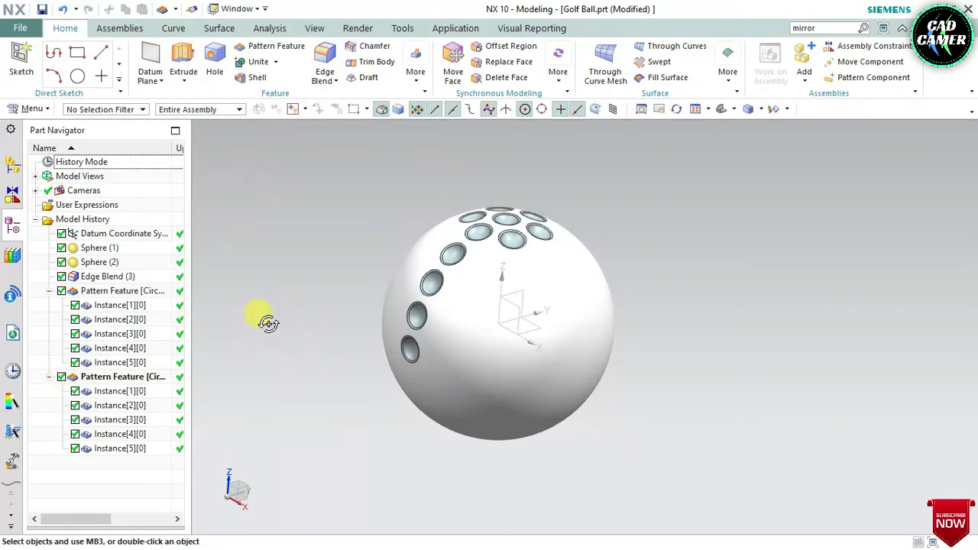
middle_drag(267, 323, 268, 319)
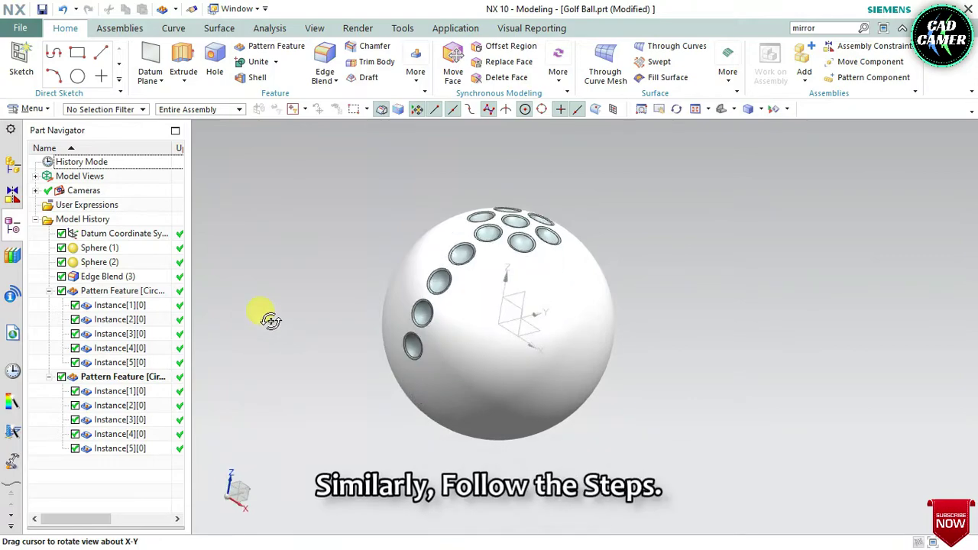
click(117, 321)
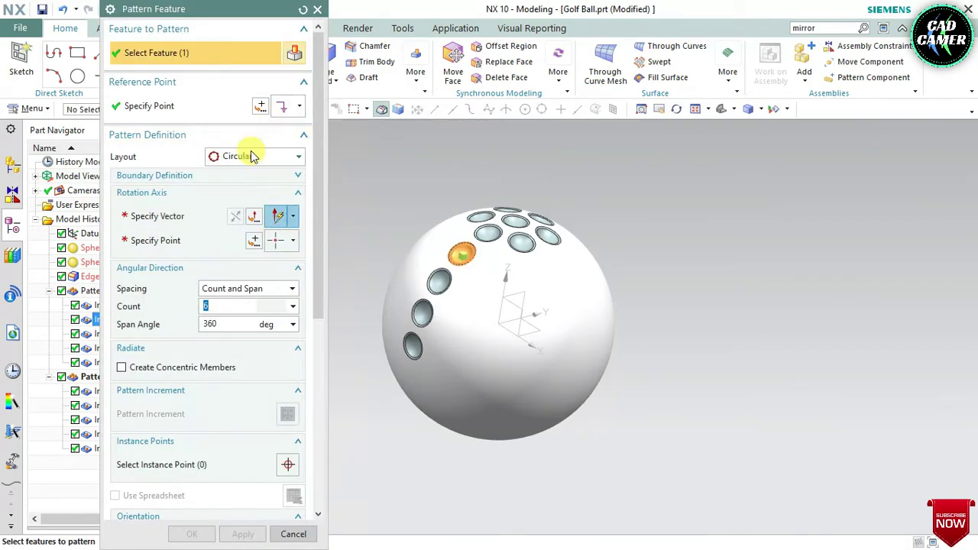
Step: Pattern Instance[2][0] twelve times through 360° about ZC through the origin
double_click(254, 156)
click(176, 216)
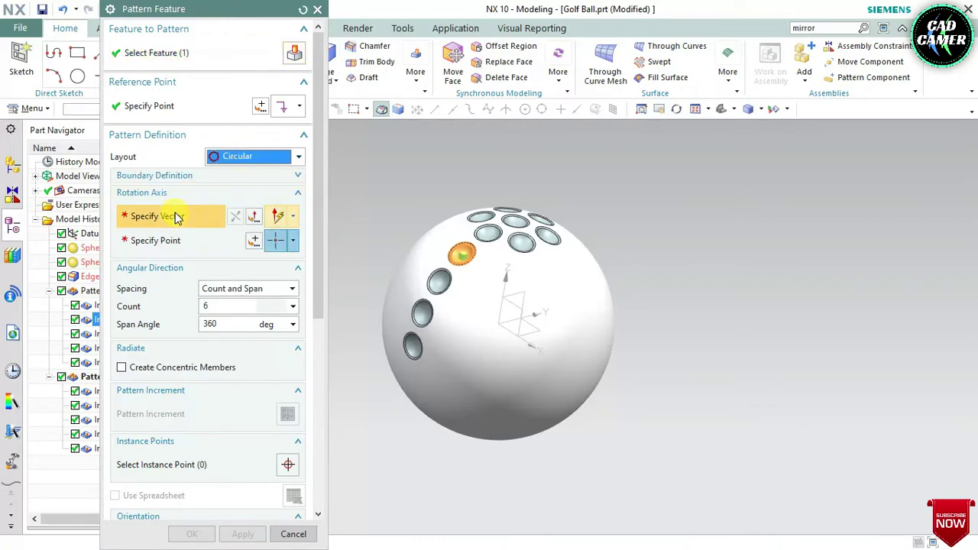
click(586, 285)
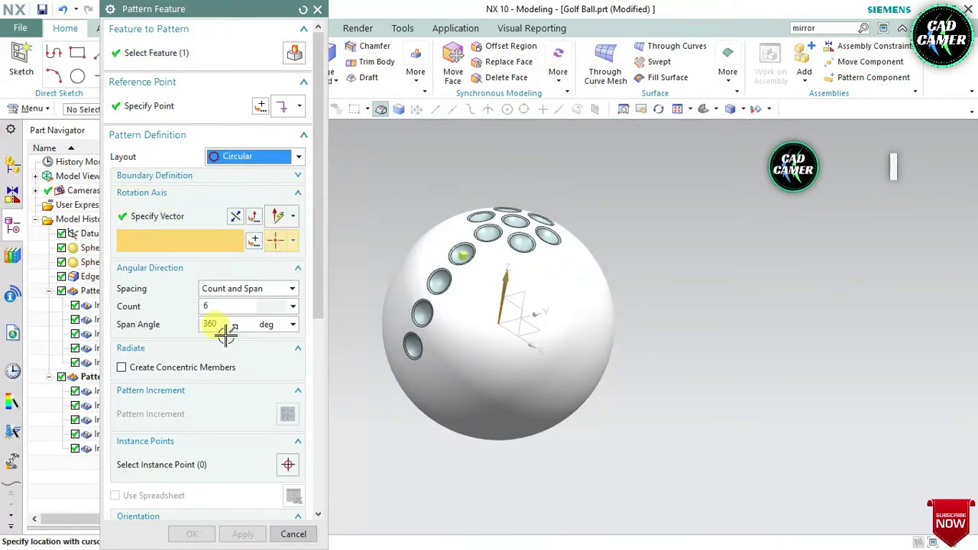
click(253, 240)
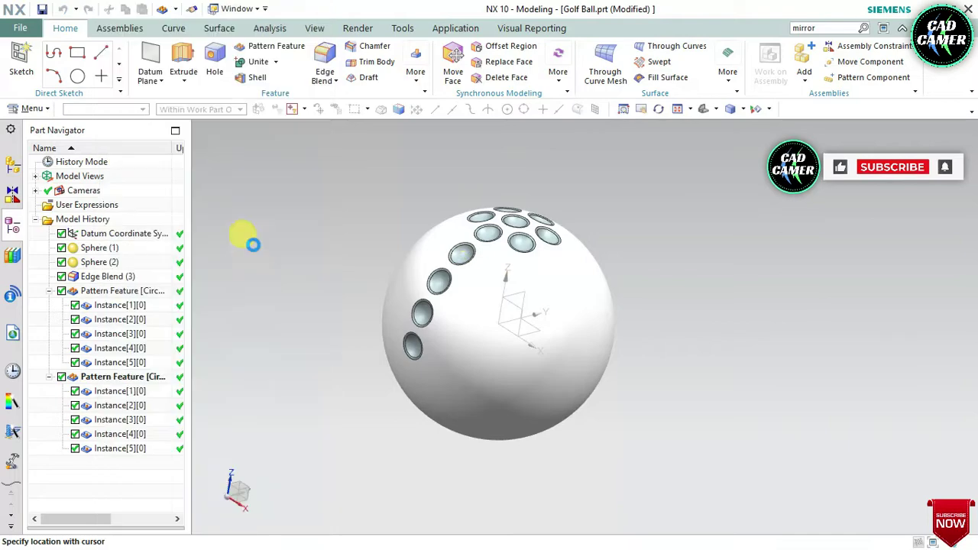
click(457, 353)
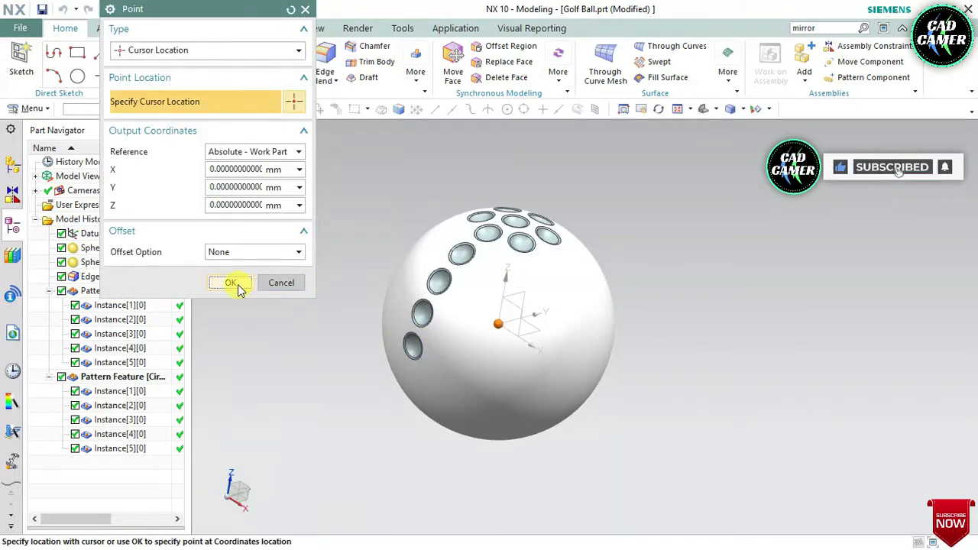
click(230, 283)
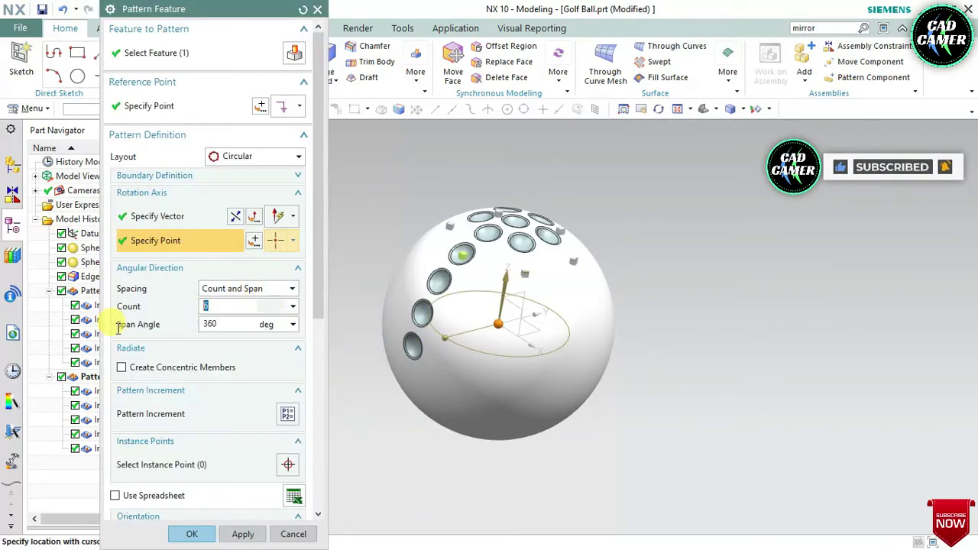
text(12)
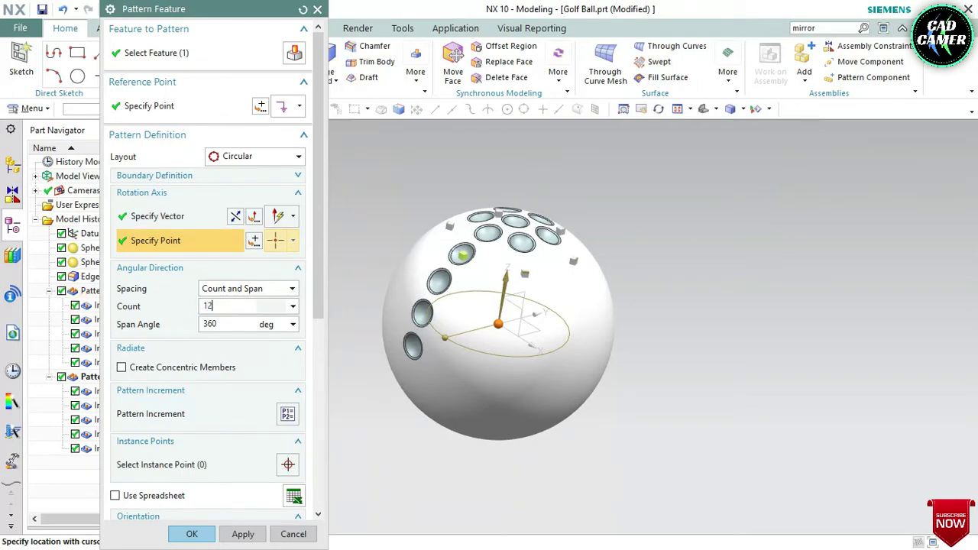
key(Tab)
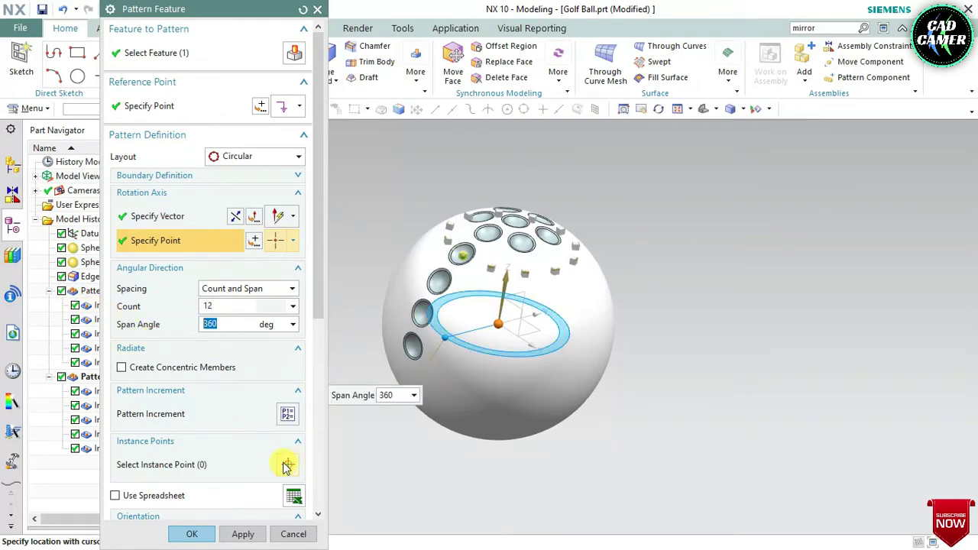
scroll(286, 466, down, 1)
drag(319, 291, 300, 493)
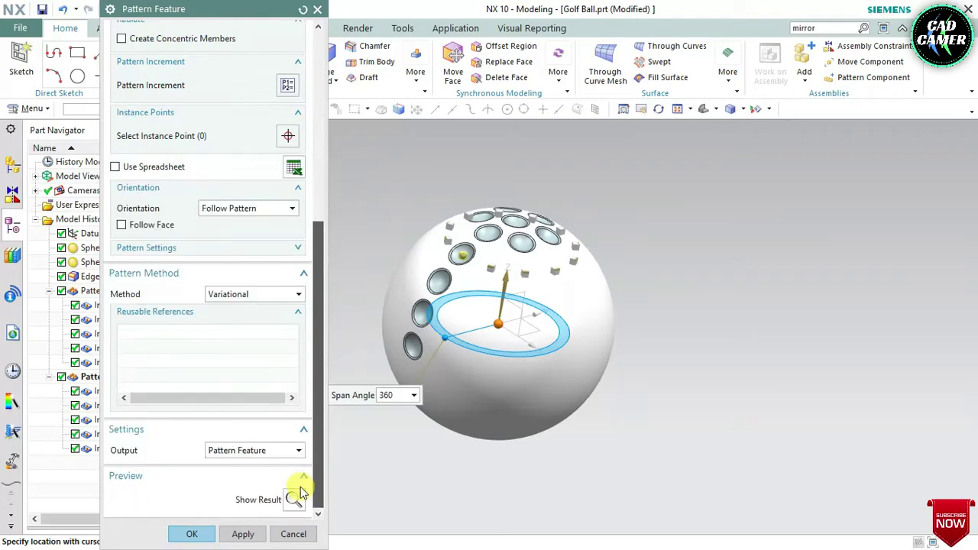
click(191, 534)
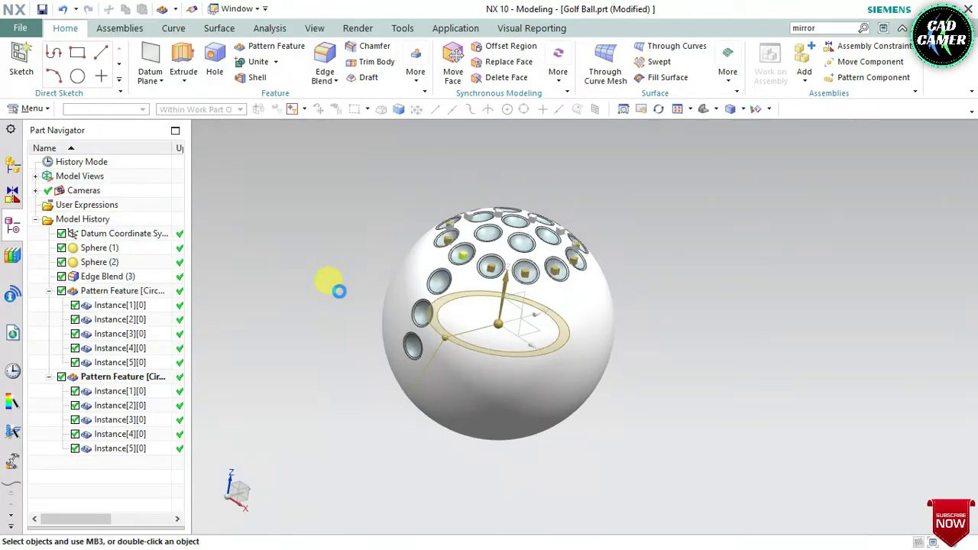
mouse_move(328, 330)
middle_down()
mouse_move(332, 339)
mouse_move(341, 327)
mouse_move(325, 301)
mouse_move(339, 298)
middle_up()
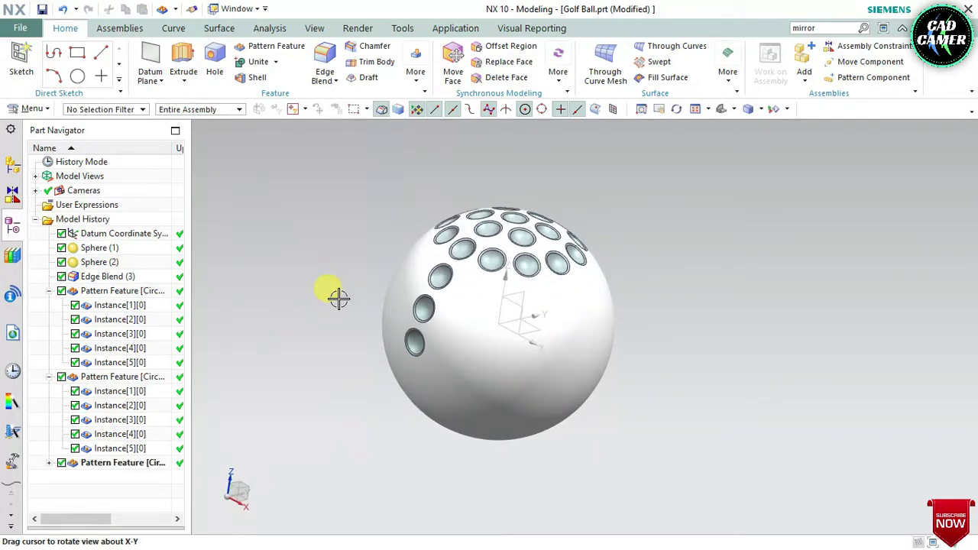
Step: Cancel an empty pattern and select dimple Instance[3][0] instead
click(275, 48)
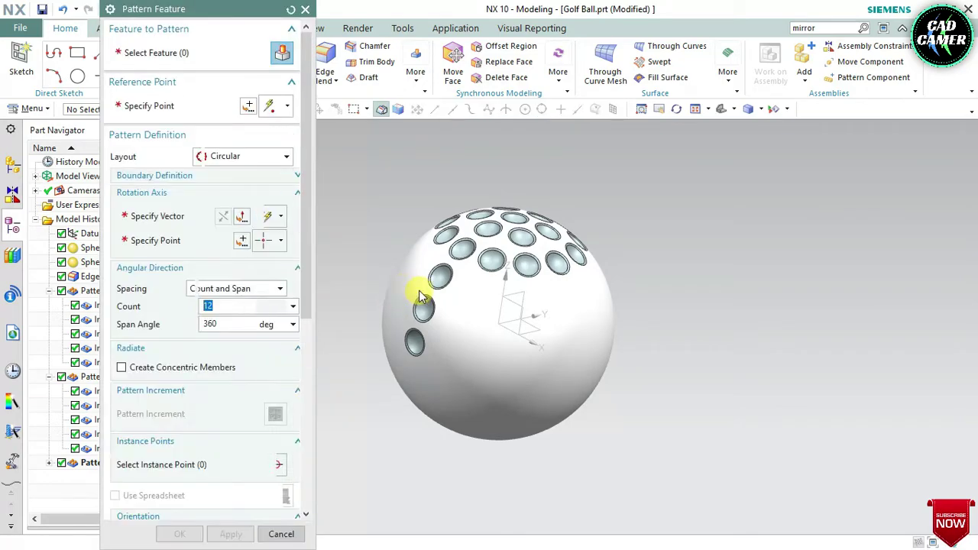
scroll(444, 267, up, 3)
scroll(439, 262, up, 2)
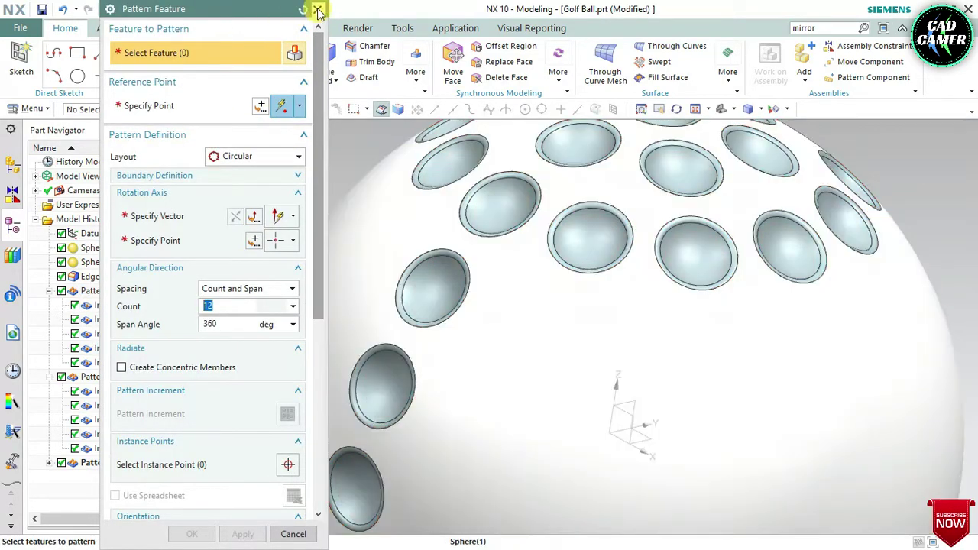
click(318, 11)
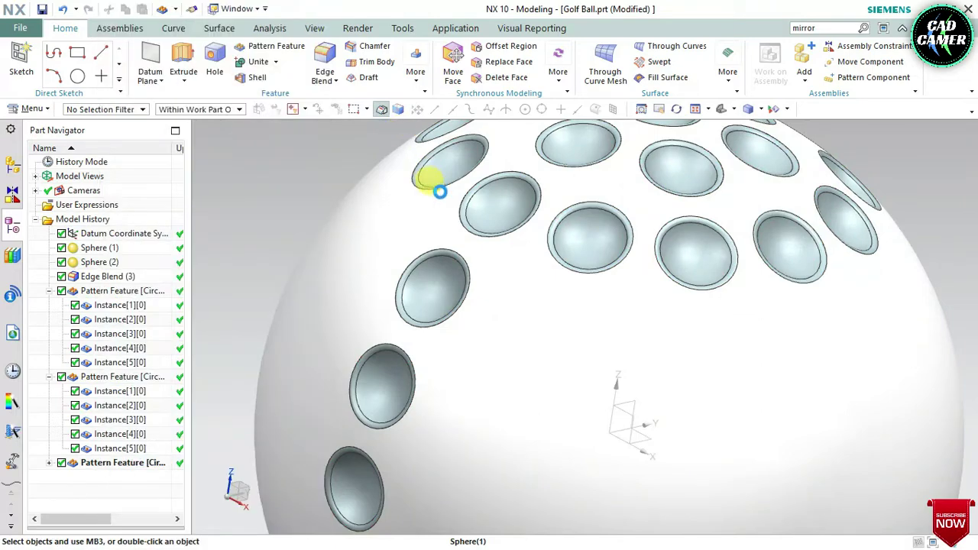
scroll(440, 191, down, 5)
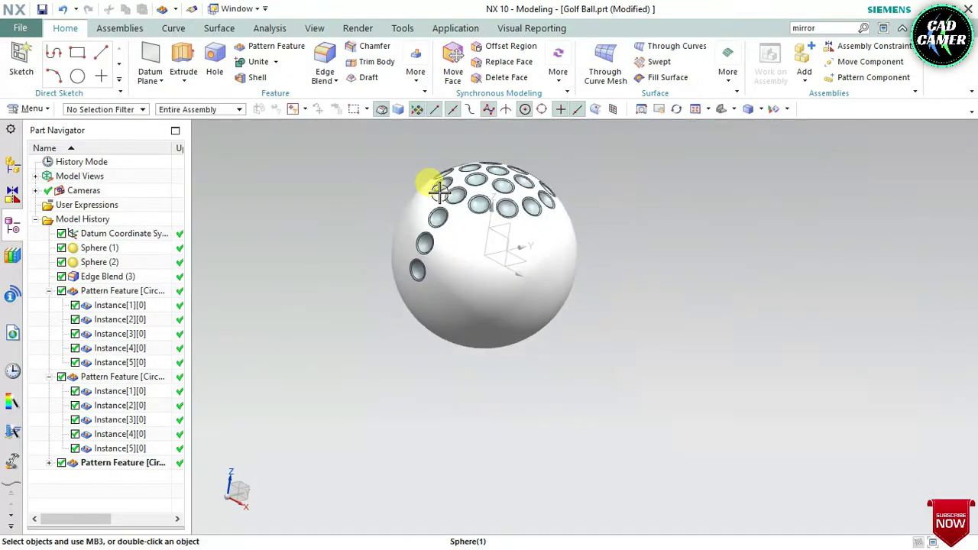
click(118, 337)
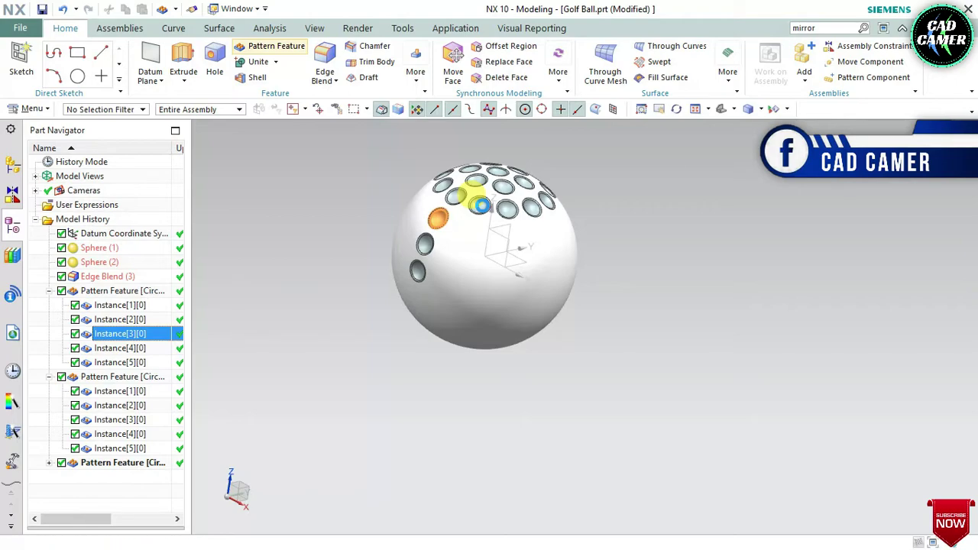
Step: Pattern it circularly about ZC at the origin: count 18, span 360°
click(276, 46)
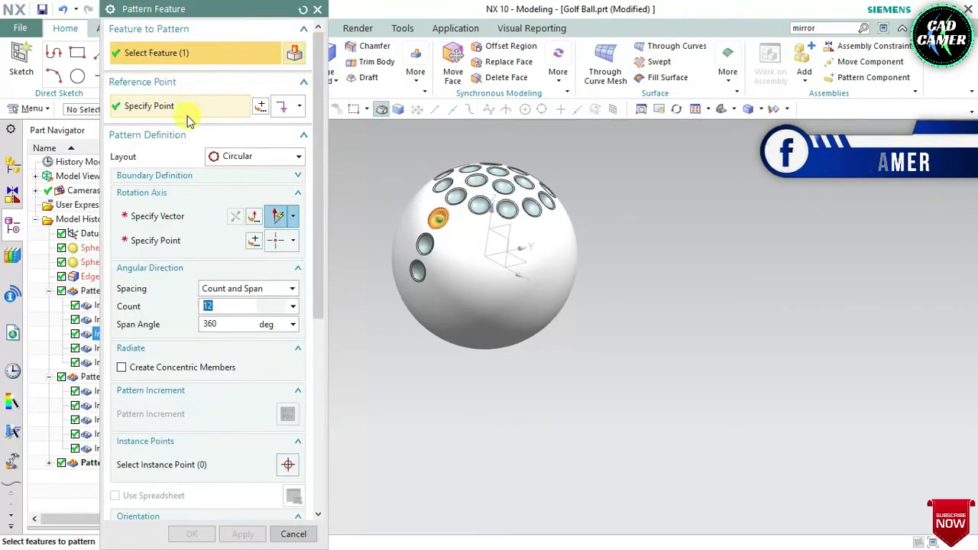
click(226, 155)
click(229, 188)
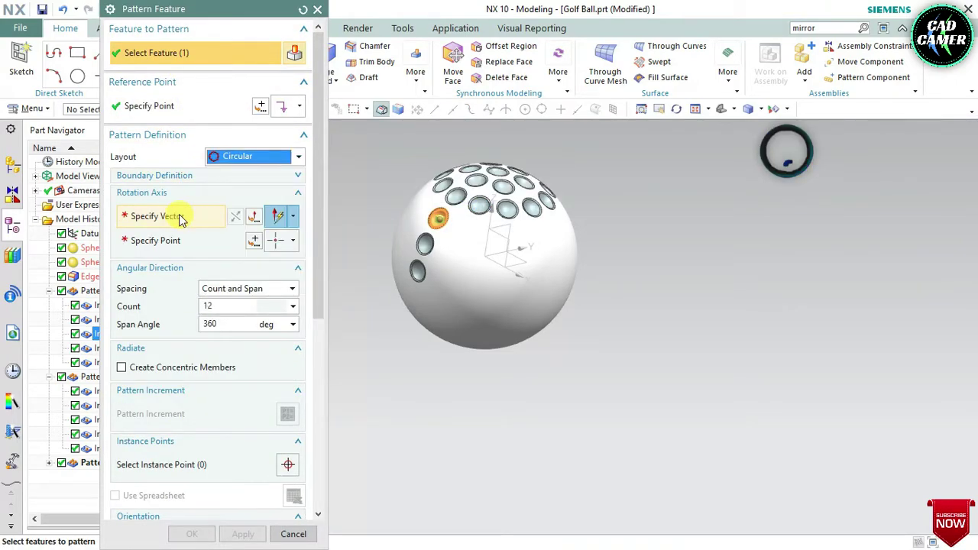
click(181, 218)
click(589, 278)
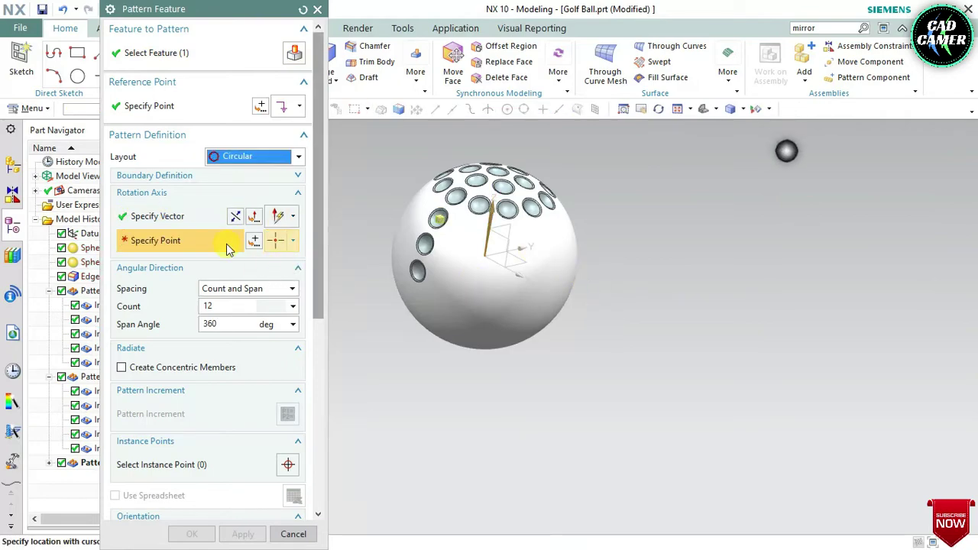
key(Escape)
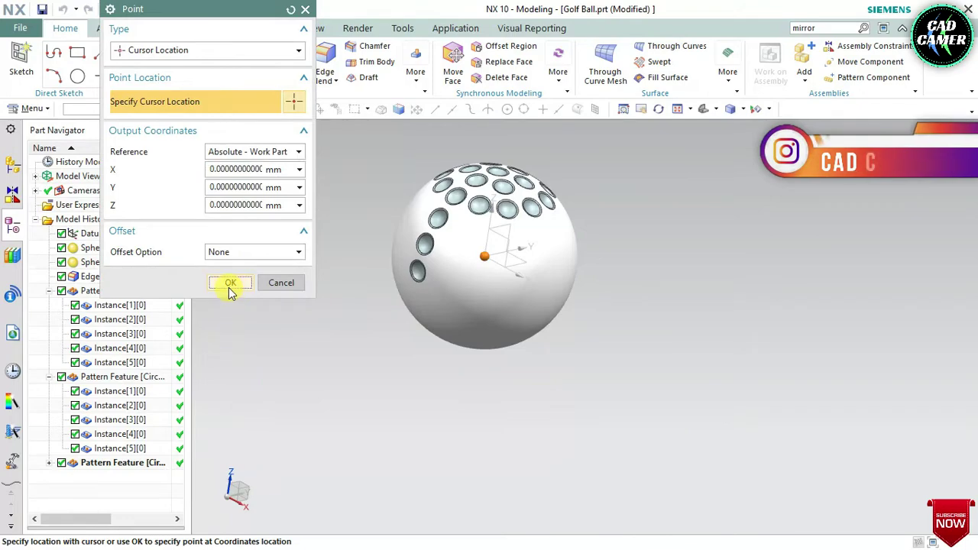
click(230, 284)
scroll(464, 181, up, 2)
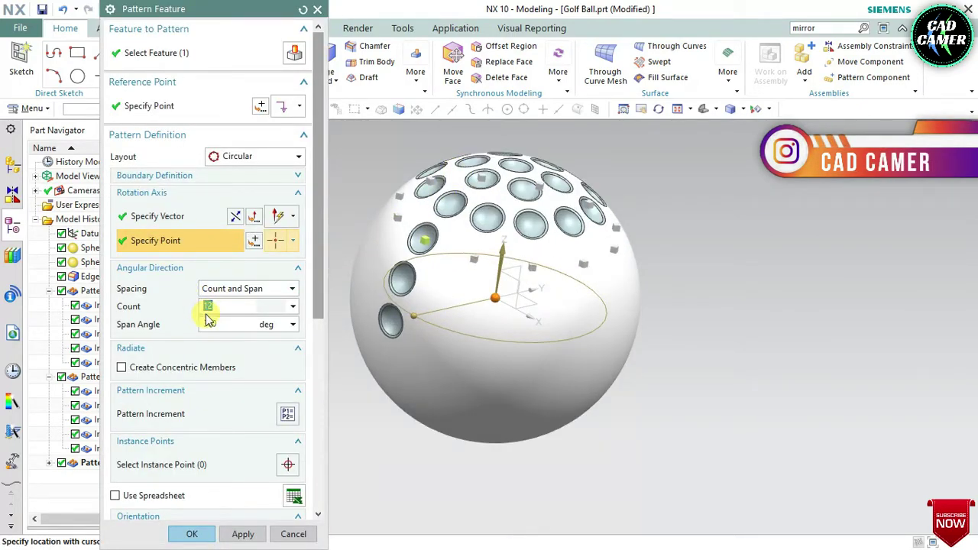
key(Tab)
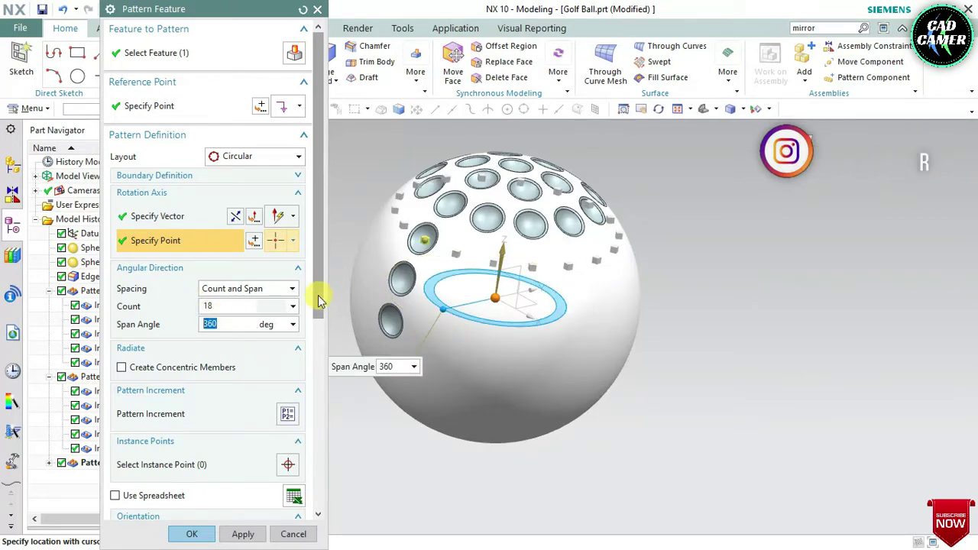
drag(319, 298, 330, 495)
click(239, 498)
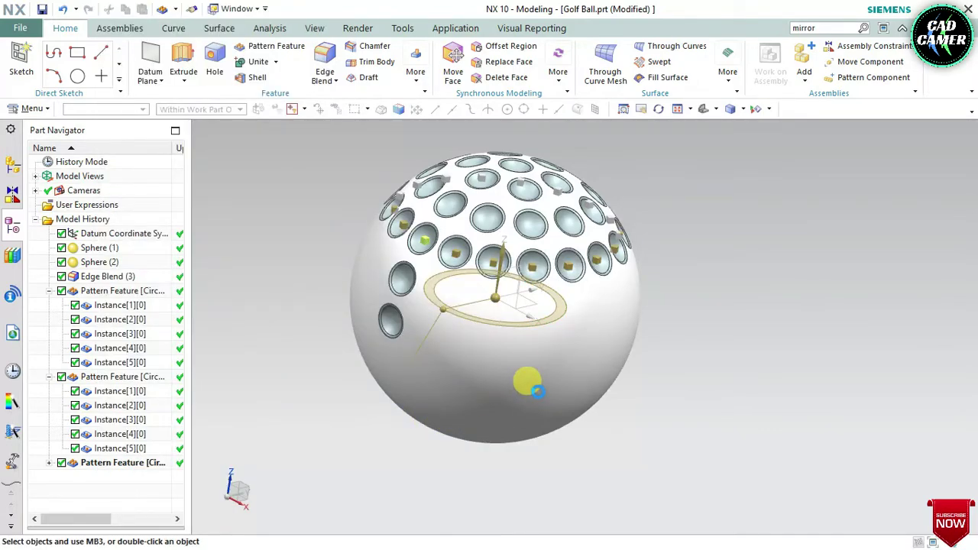
Step: Finish the 18-dimple ring, then edit that pattern's count to 17
middle_click(533, 352)
scroll(531, 345, up, 2)
scroll(527, 279, down, 3)
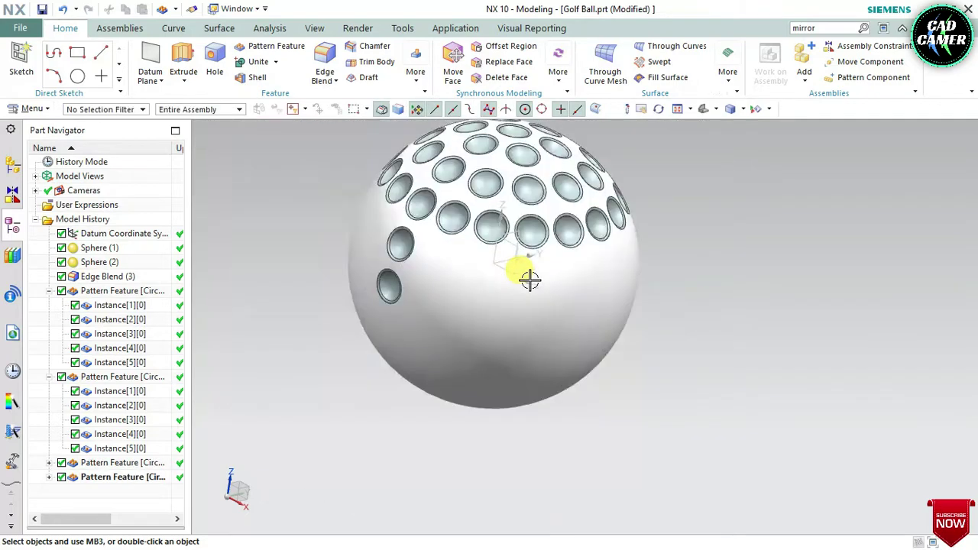
mouse_move(530, 237)
middle_down()
mouse_move(519, 283)
mouse_move(507, 225)
middle_up()
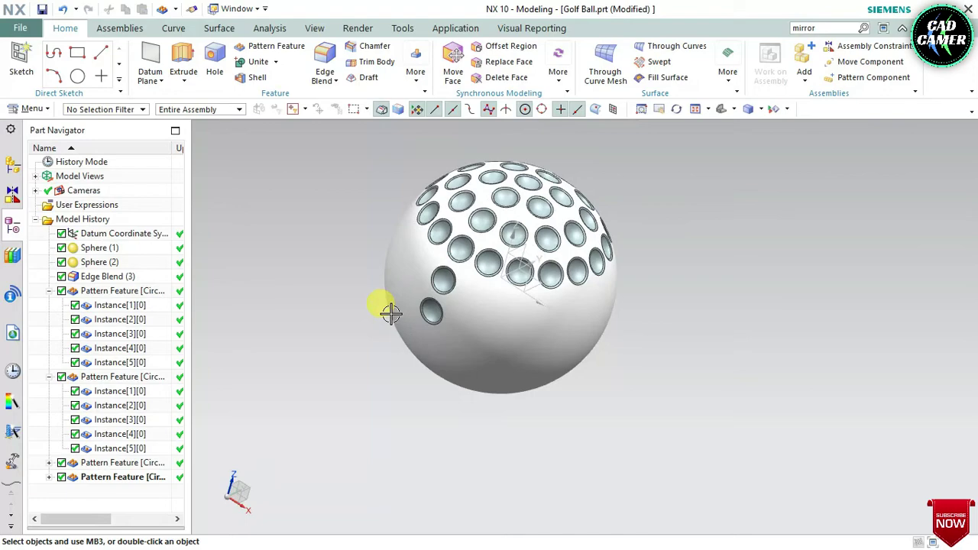
right_click(102, 479)
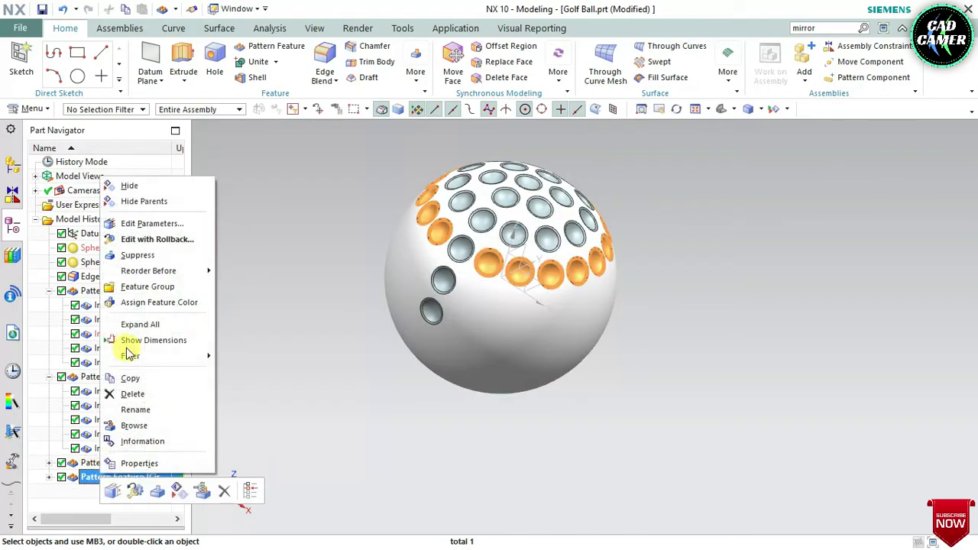
click(146, 220)
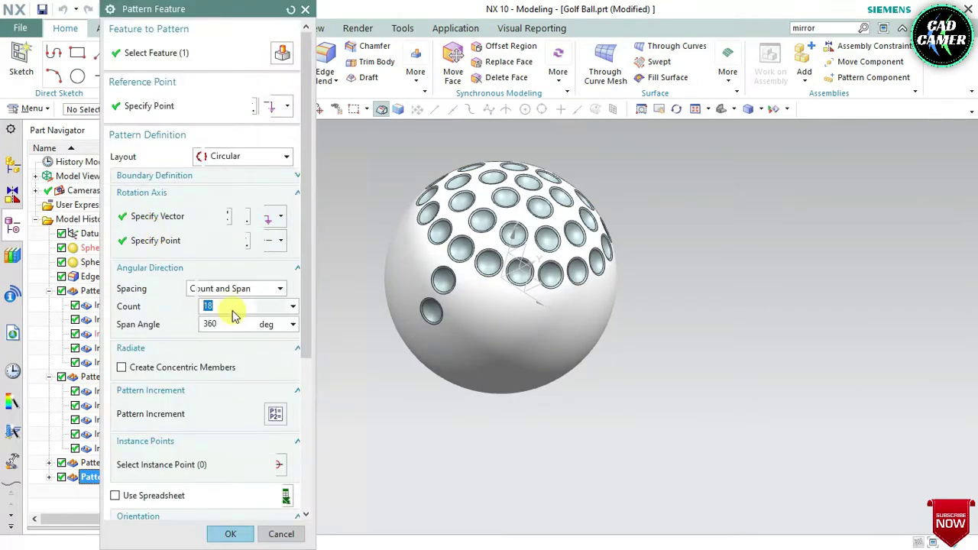
double_click(234, 310)
text(1)
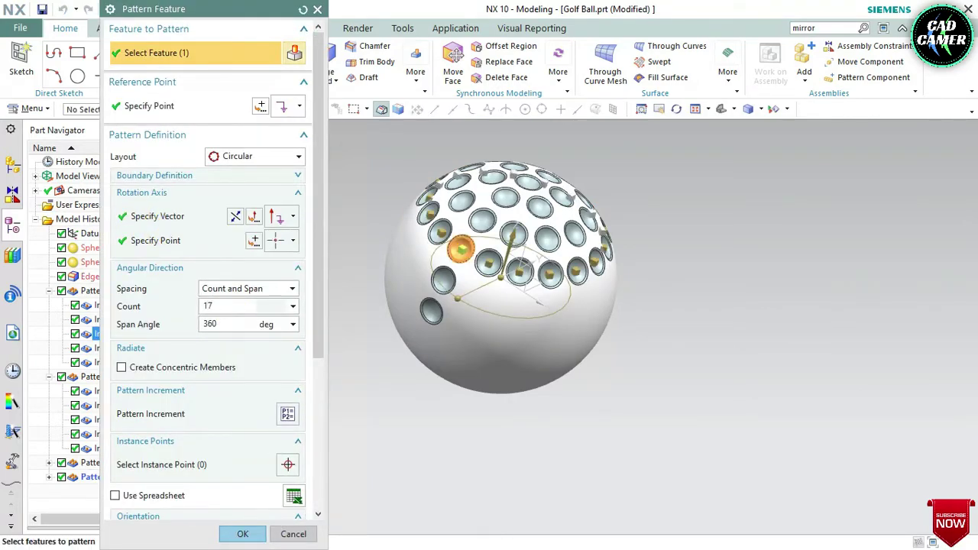
double_click(229, 309)
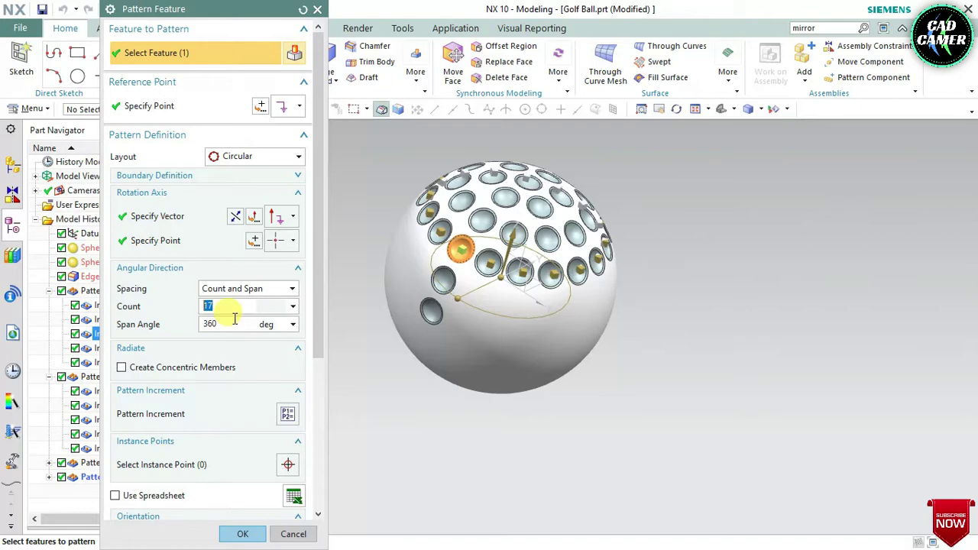
click(242, 533)
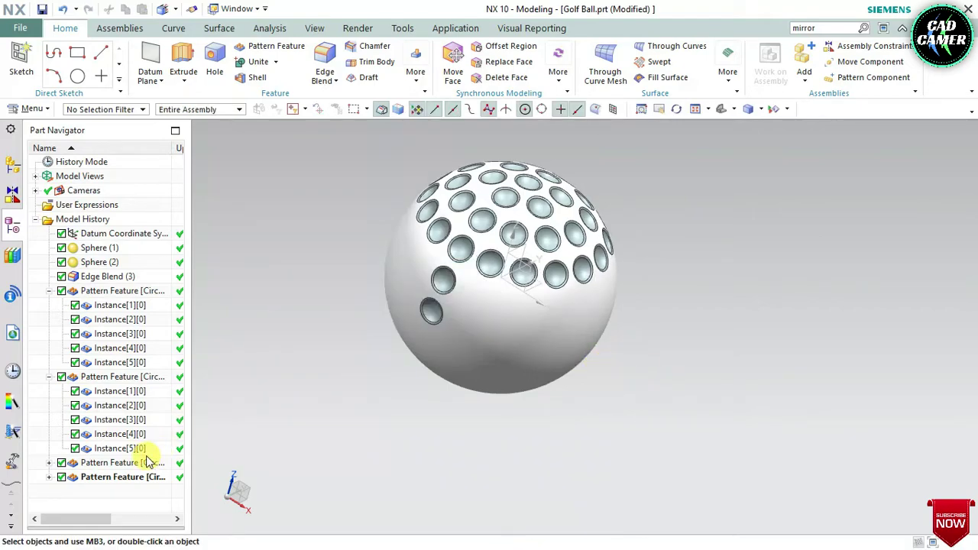
Step: Reopen the latest pattern and reduce its count to 16 copies
click(125, 477)
right_click(125, 476)
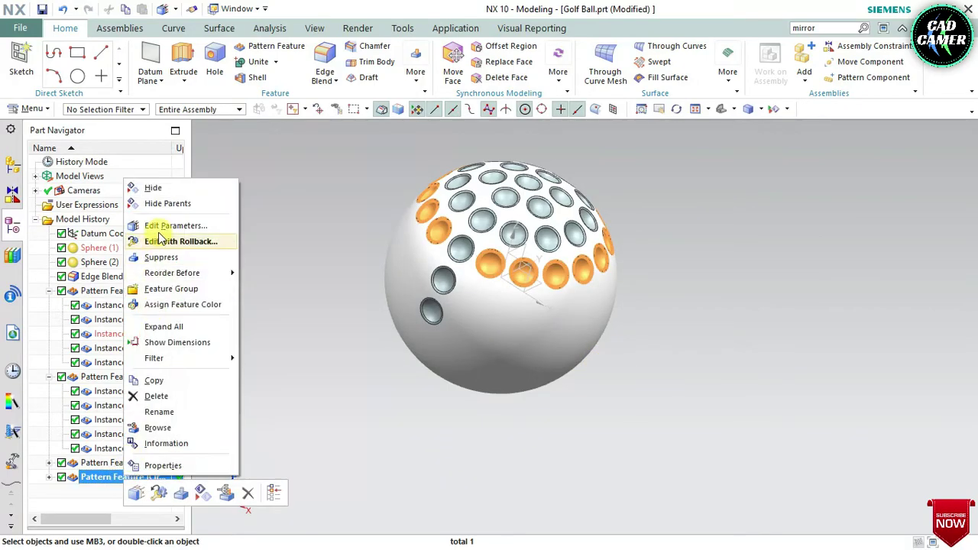
click(161, 225)
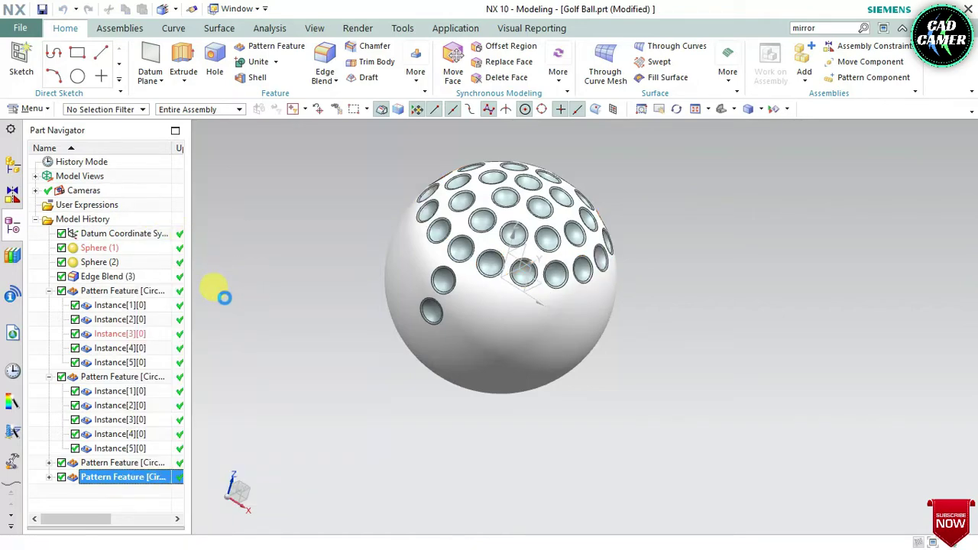
double_click(249, 306)
text(16)
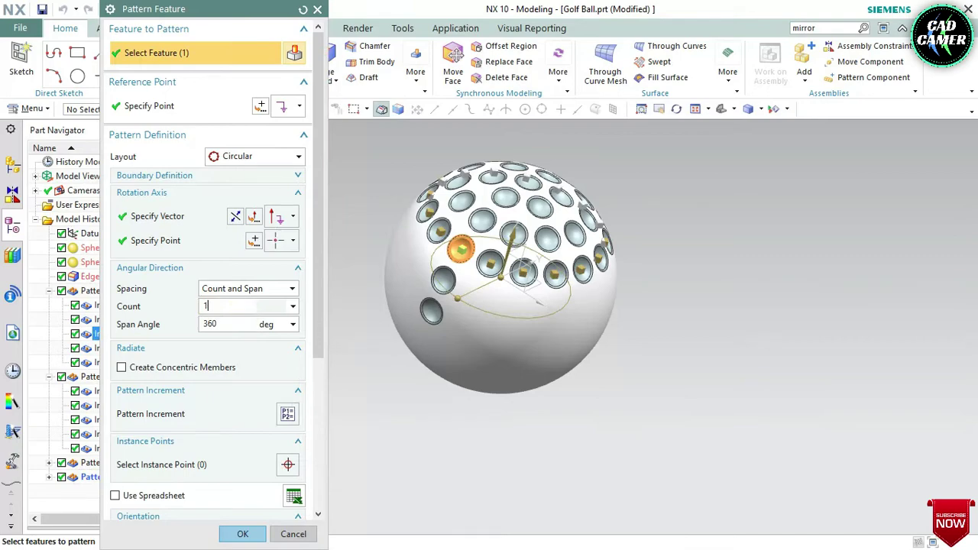
key(Return)
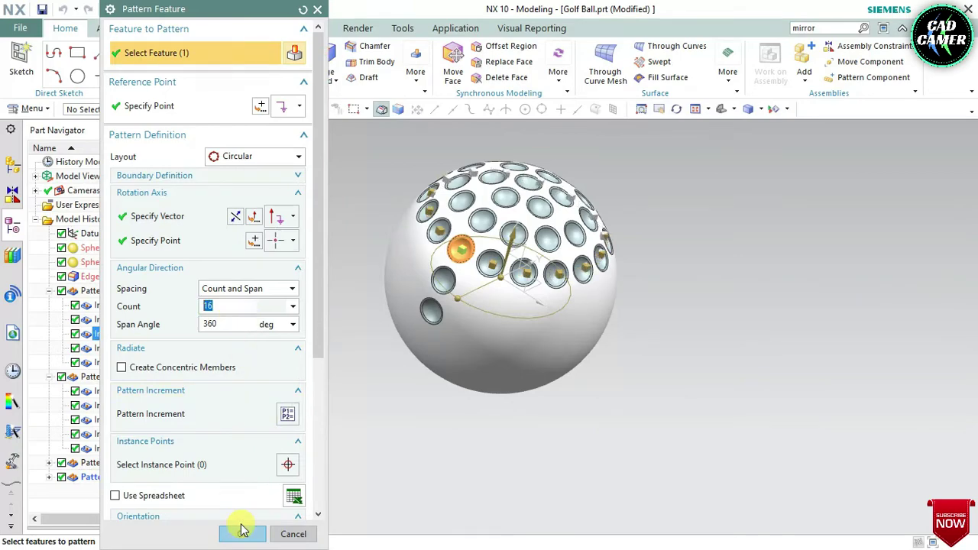
click(242, 532)
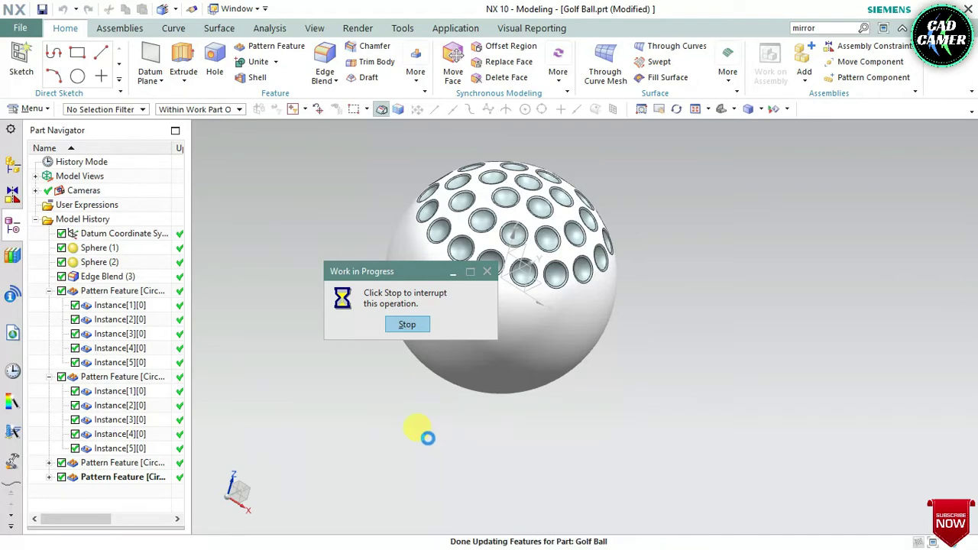
mouse_move(415, 413)
middle_down()
mouse_move(413, 333)
mouse_move(447, 333)
mouse_move(437, 327)
middle_up()
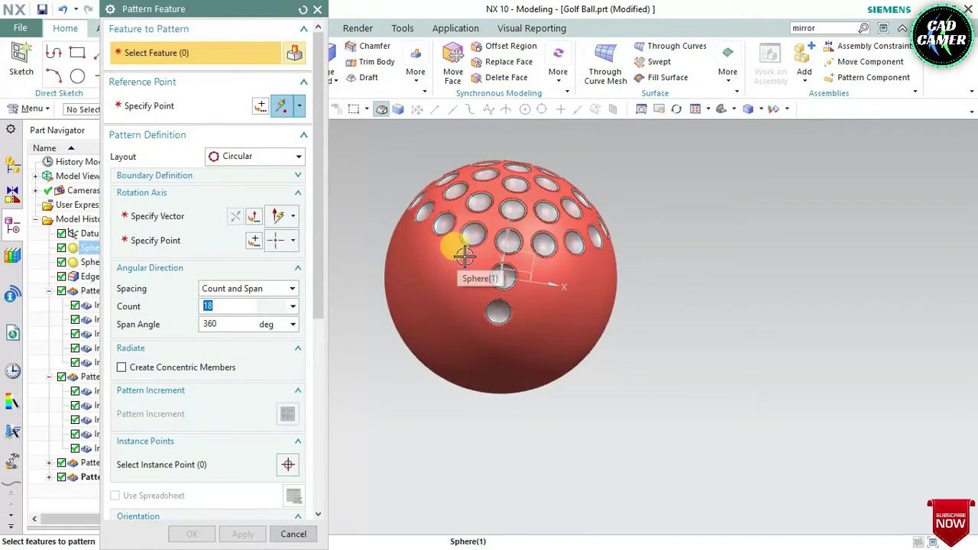
Step: Start a circular pattern of the Instance[4][0] dimple about the Z axis through the origin
click(318, 12)
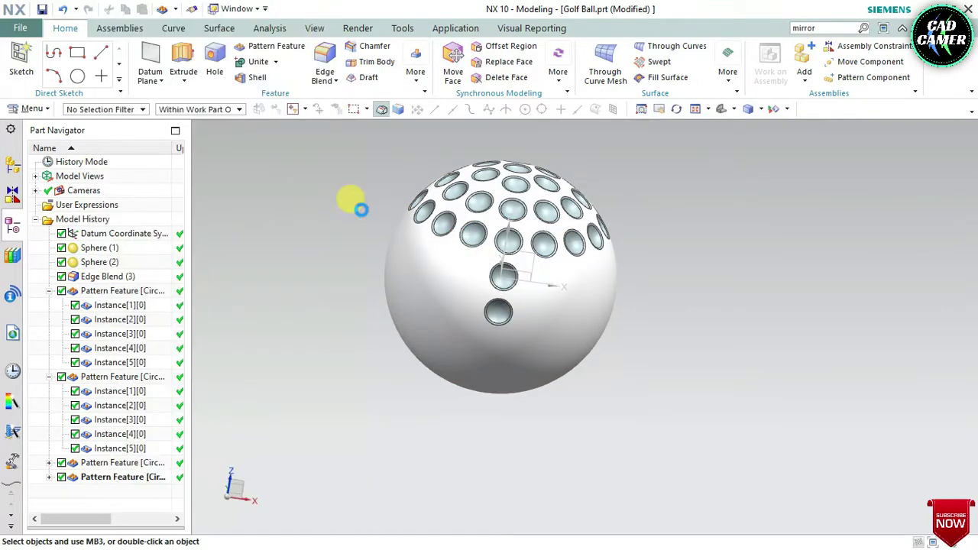
click(122, 351)
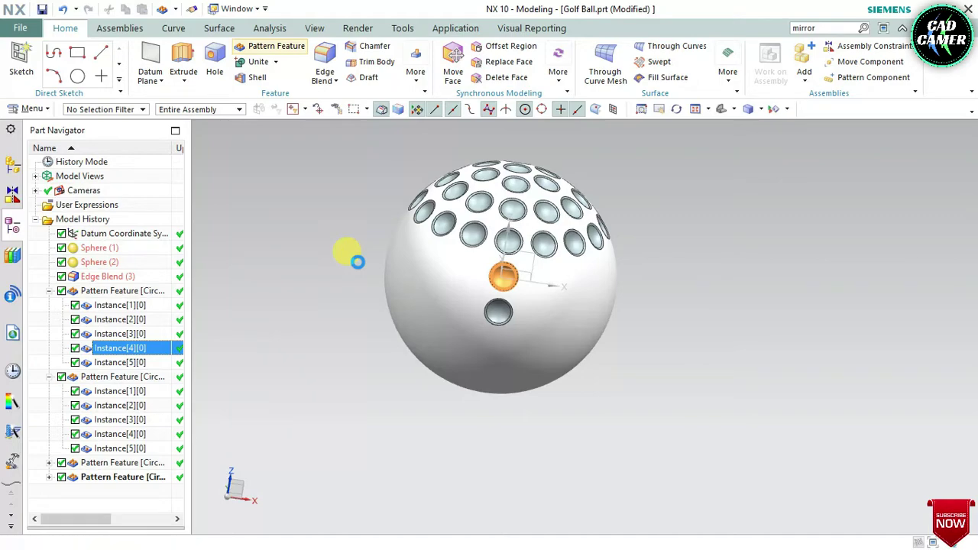
click(249, 157)
click(241, 161)
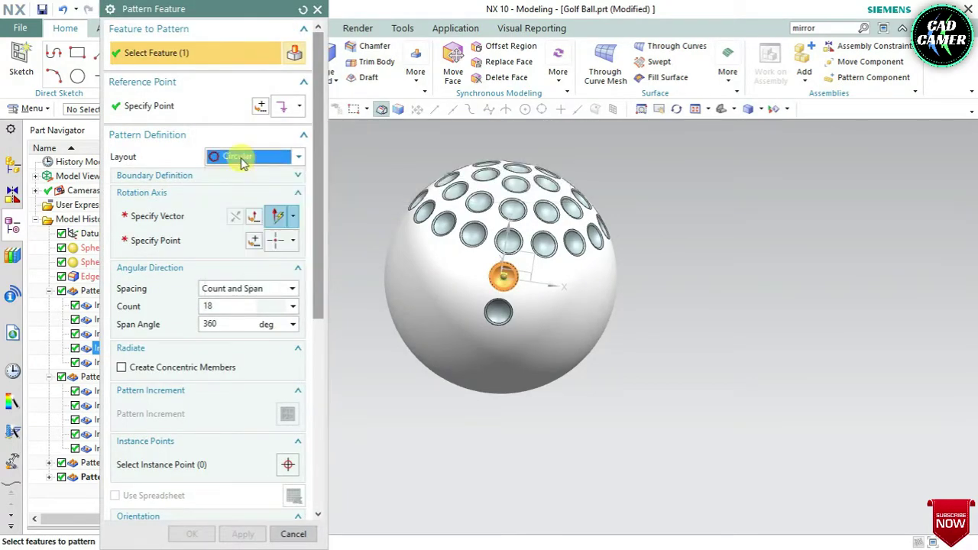
click(197, 216)
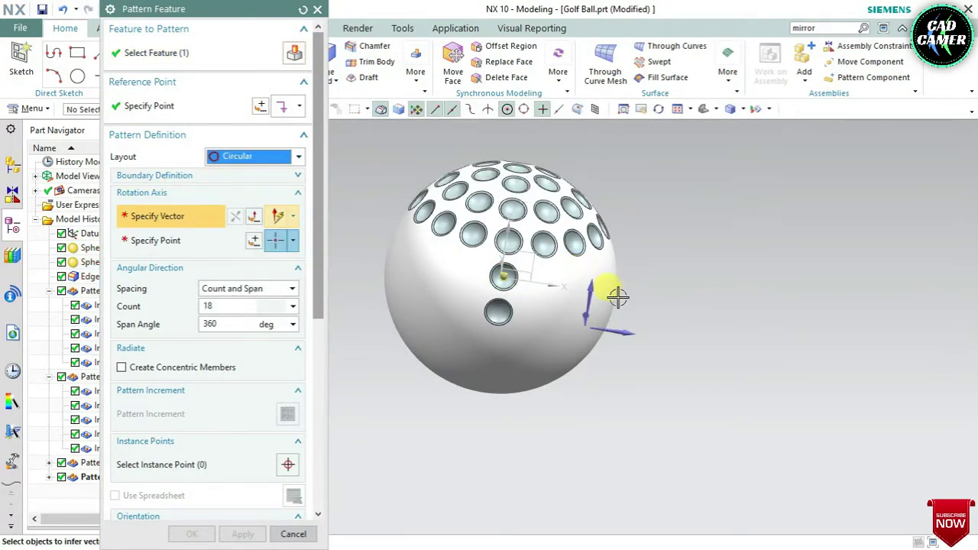
middle_drag(617, 296, 583, 308)
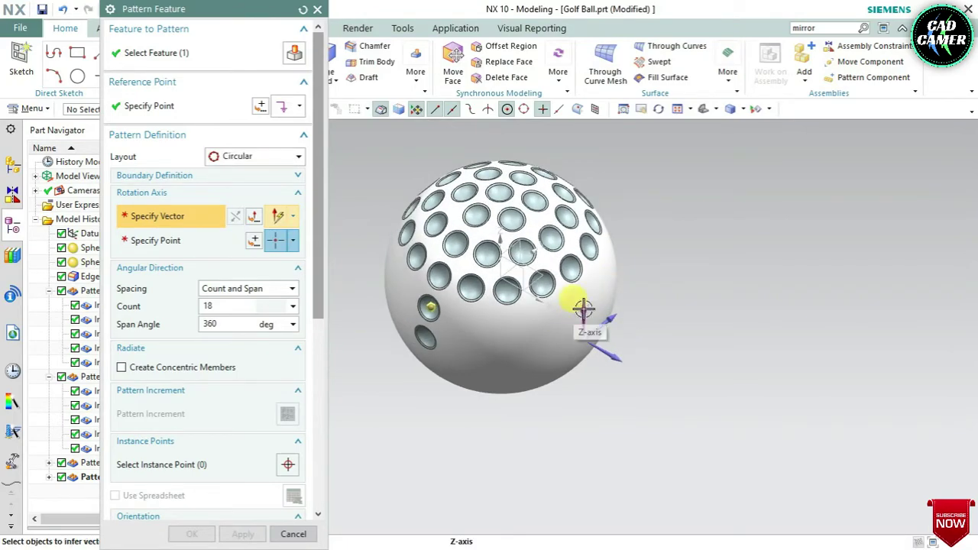
click(583, 308)
click(255, 247)
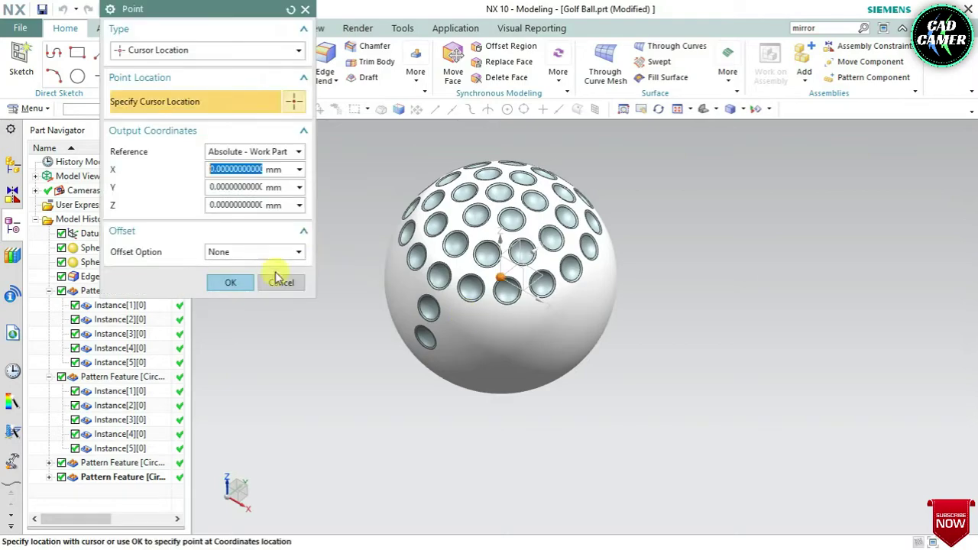
click(233, 284)
text(20)
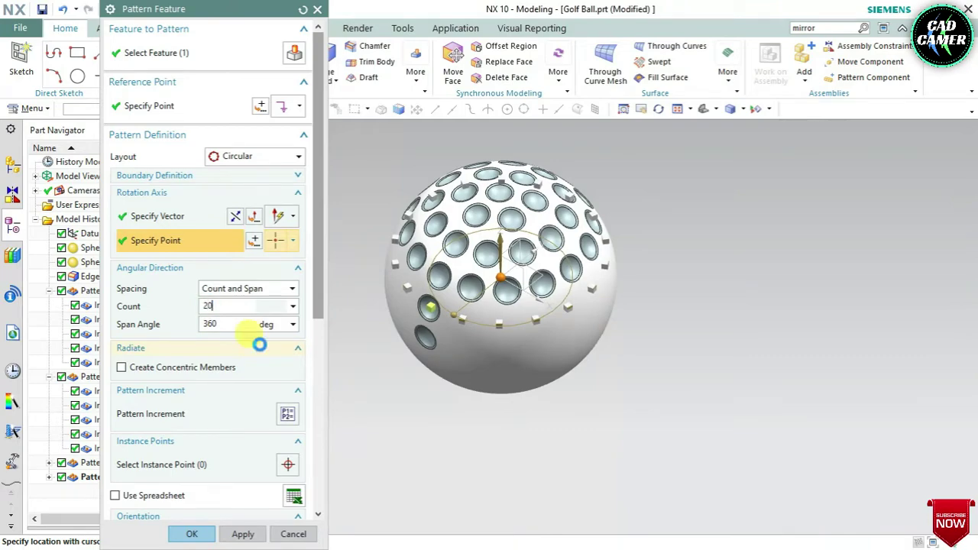
Step: Set the count to 20 copies and preview the resulting dimple ring
key(Tab)
scroll(318, 306, down, 1)
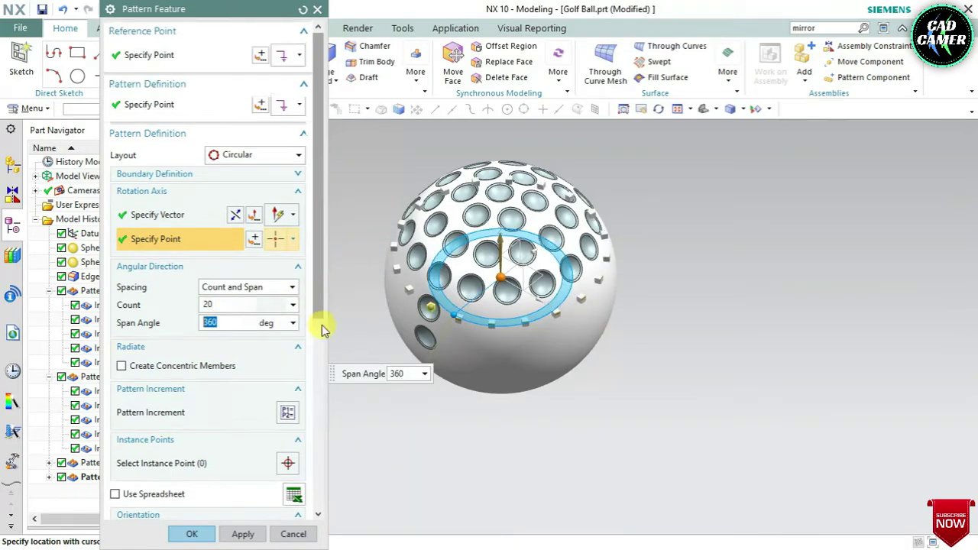
scroll(327, 337, down, 1)
scroll(306, 428, down, 1)
scroll(300, 443, down, 3)
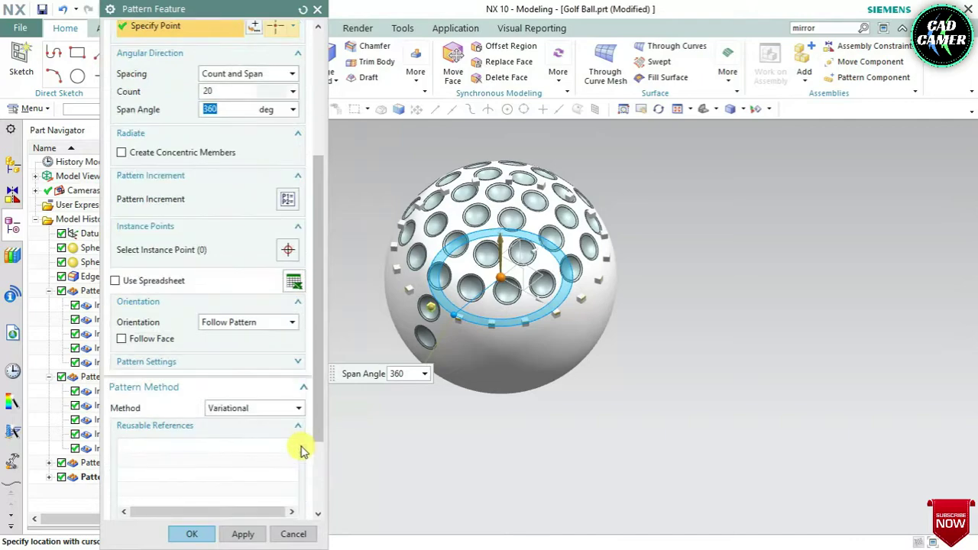
scroll(298, 474, down, 3)
click(294, 499)
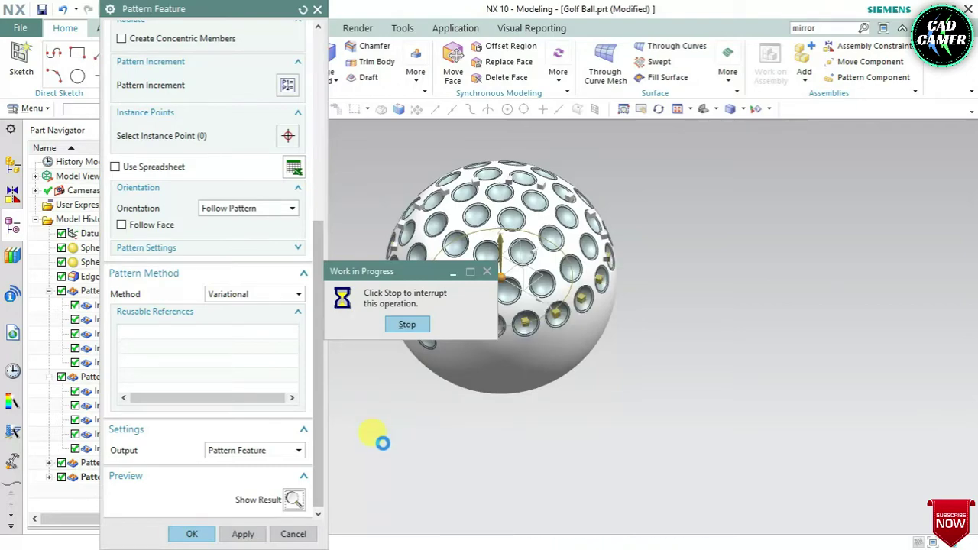
mouse_move(569, 369)
middle_down()
mouse_move(563, 338)
mouse_move(672, 355)
mouse_move(589, 353)
mouse_move(566, 380)
mouse_move(609, 362)
middle_up()
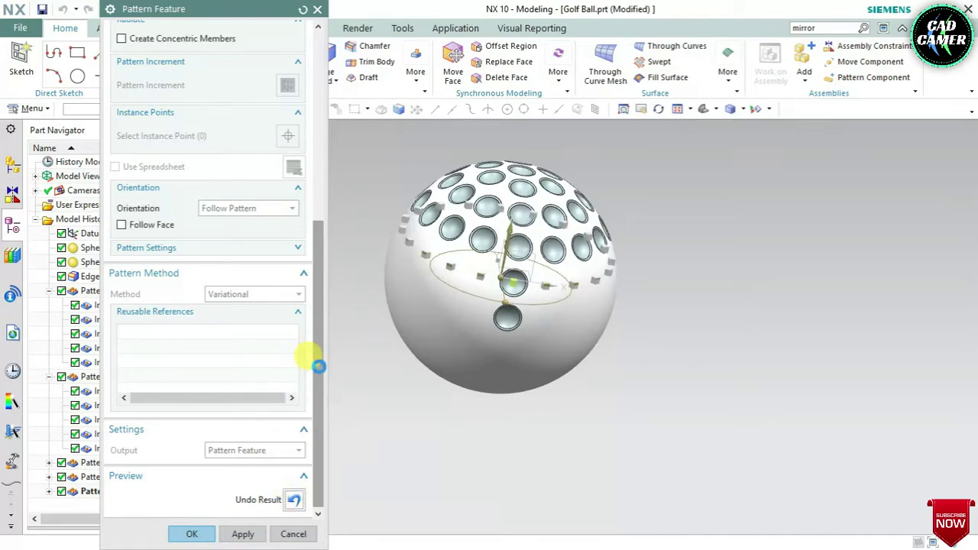
Step: Change the count to 19, preview the ring, and create the 19-dimple circular pattern
scroll(309, 276, up, 5)
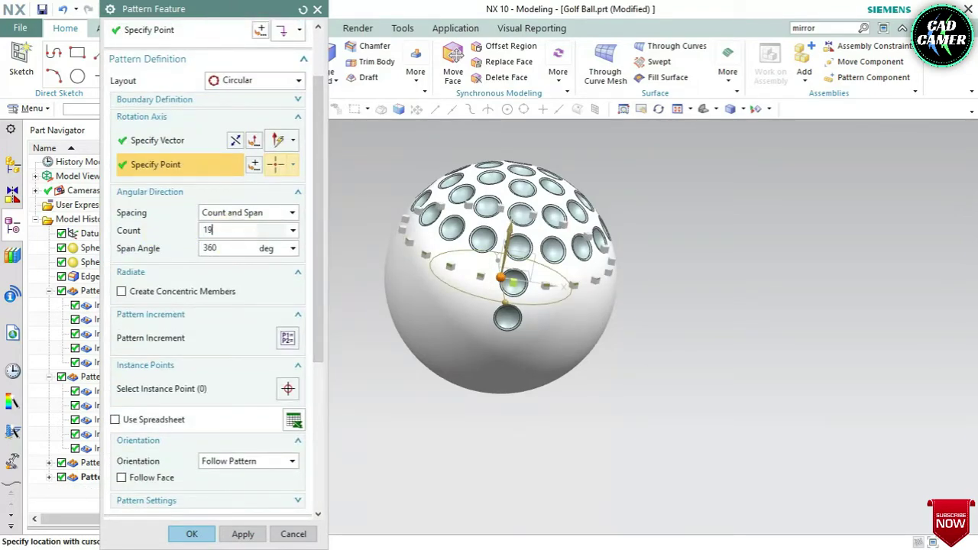
click(168, 221)
scroll(283, 462, down, 2)
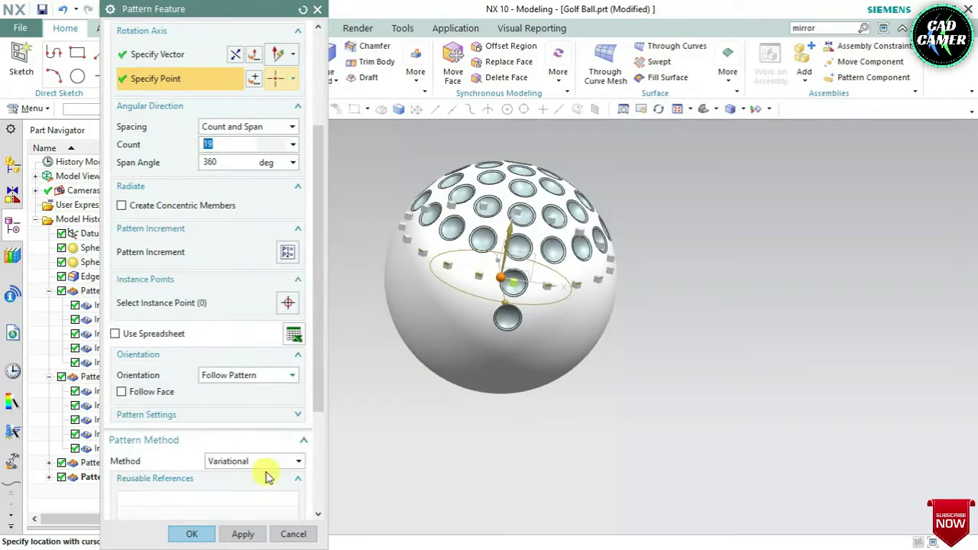
scroll(298, 489, down, 3)
scroll(298, 504, down, 1)
click(296, 501)
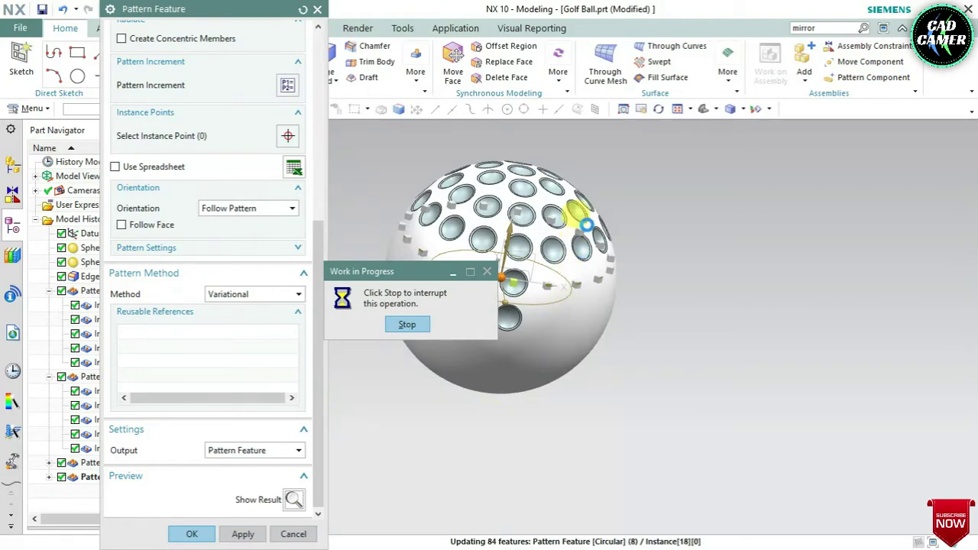
mouse_move(621, 282)
middle_down()
mouse_move(572, 272)
mouse_move(535, 284)
mouse_move(589, 273)
mouse_move(605, 280)
mouse_move(585, 281)
middle_up()
click(192, 533)
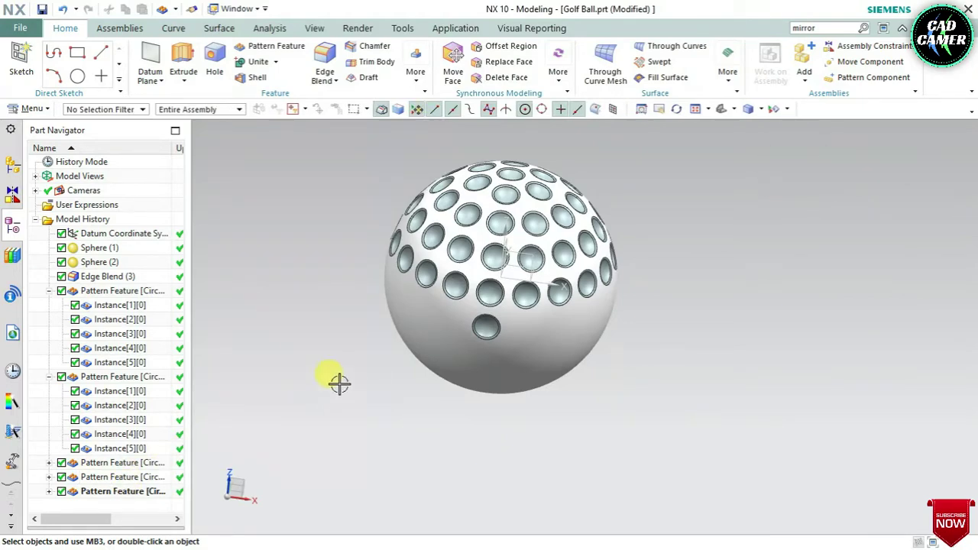
Step: Select the Instance[5][0] dimple and start a circular Pattern Feature
middle_drag(339, 383, 344, 363)
click(419, 82)
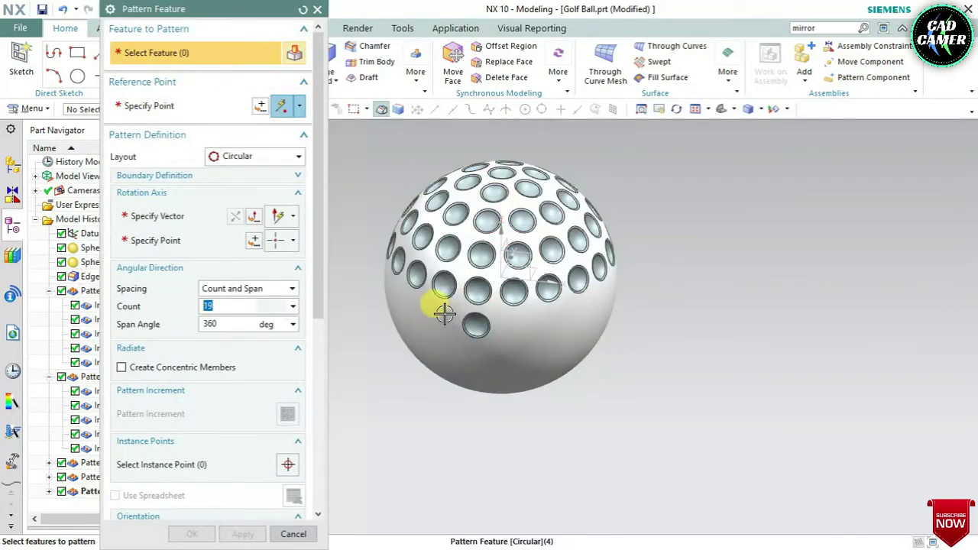
double_click(104, 481)
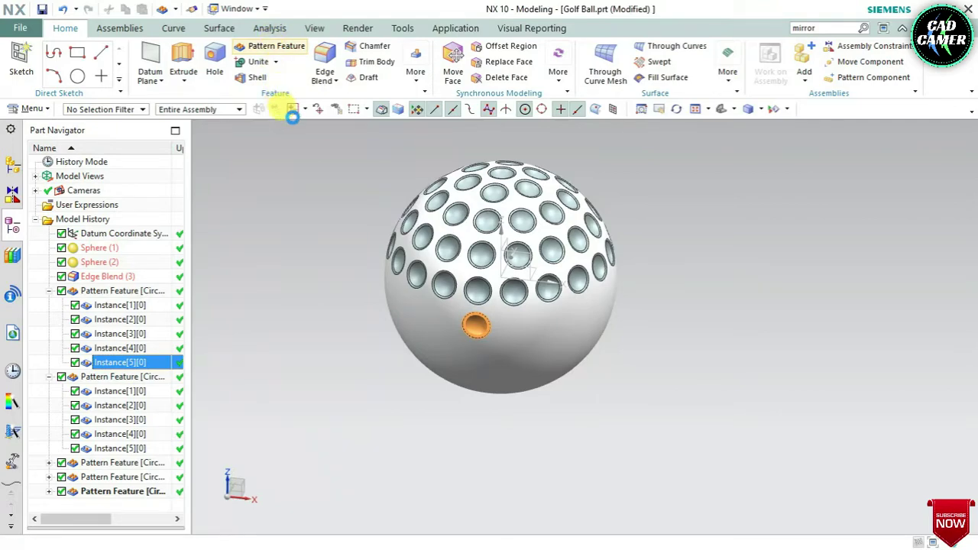
click(293, 116)
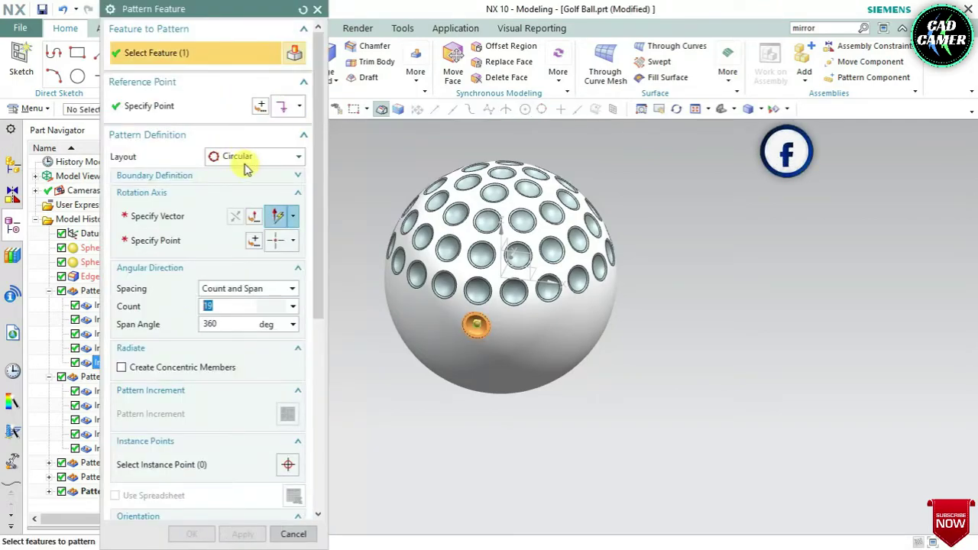
click(239, 159)
click(237, 159)
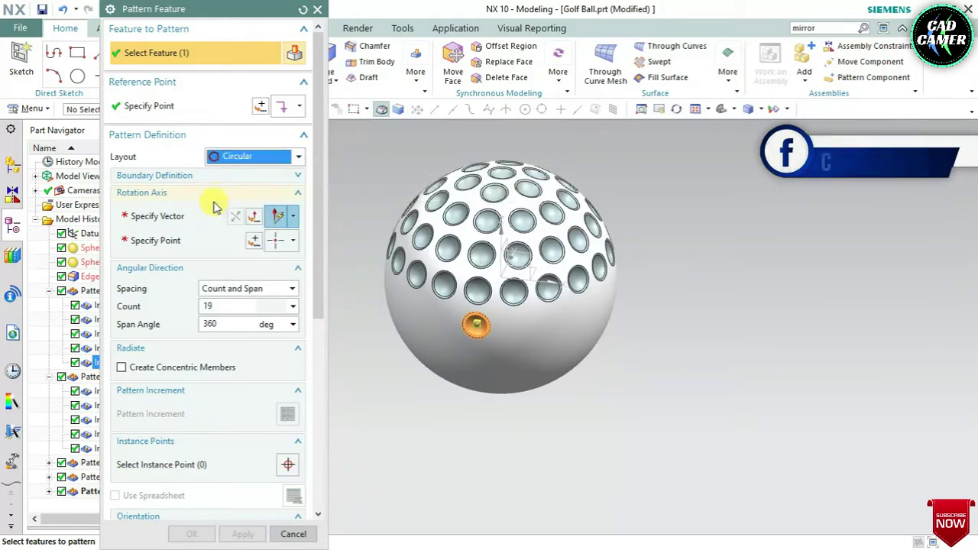
Step: Use the Z axis through the origin with 22 copies over 360° and create the pattern
mouse_move(667, 318)
middle_down()
mouse_move(622, 262)
mouse_move(643, 328)
middle_up()
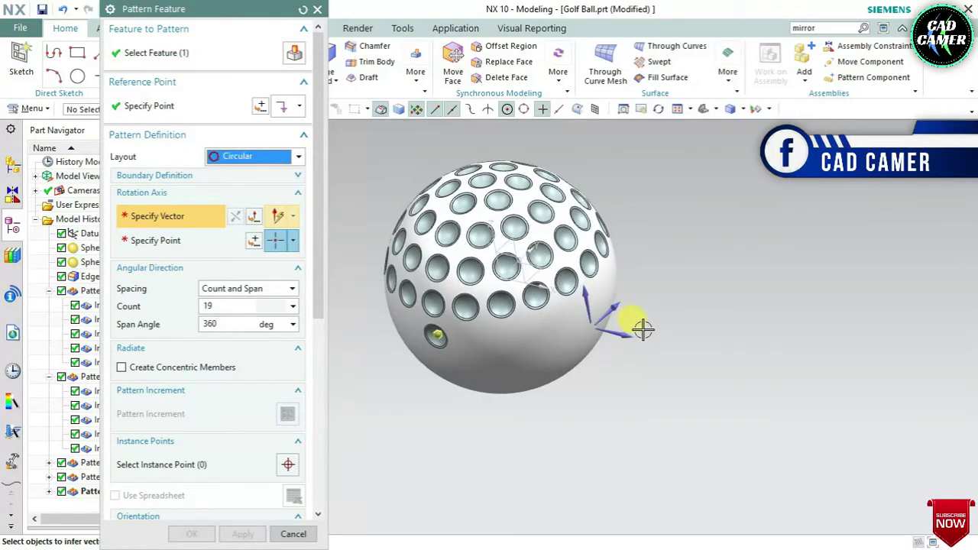
click(589, 304)
middle_click(258, 246)
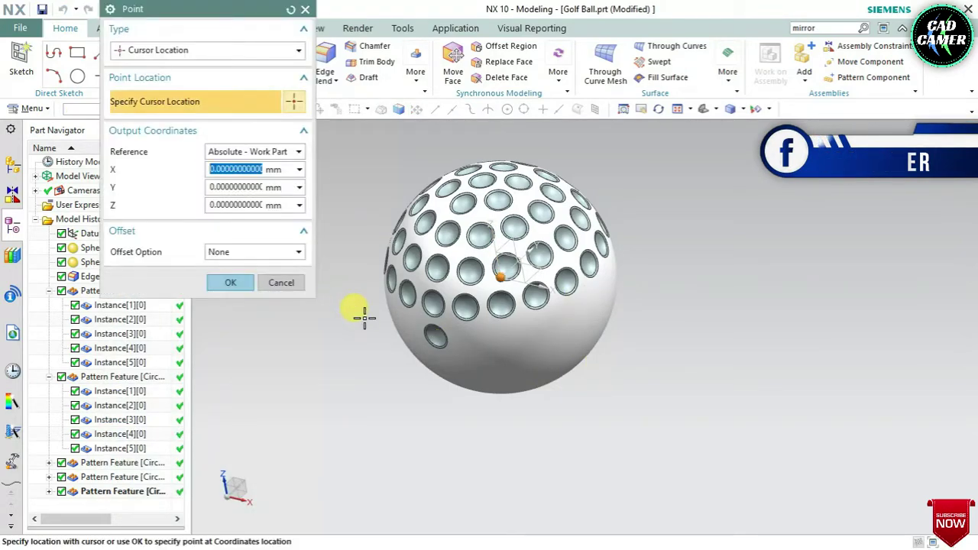
click(233, 282)
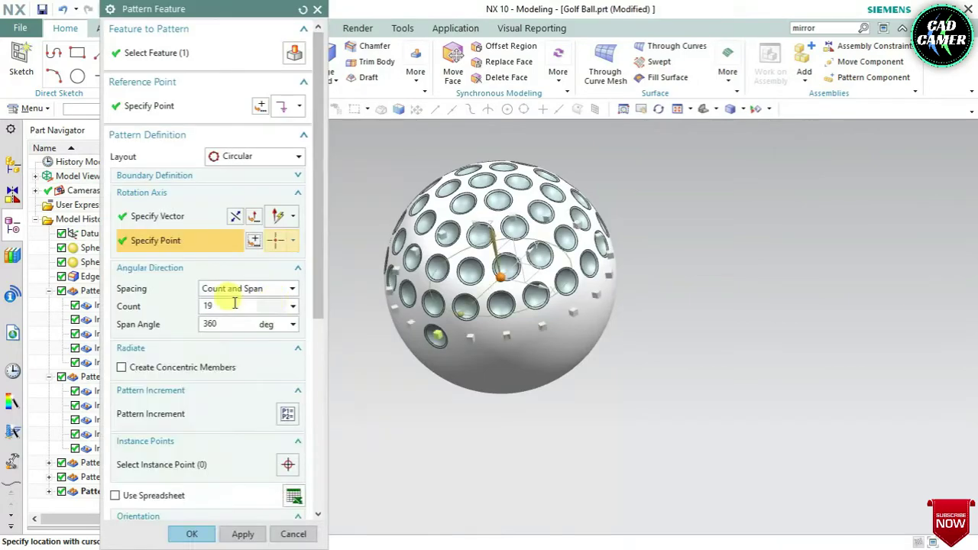
key(Tab)
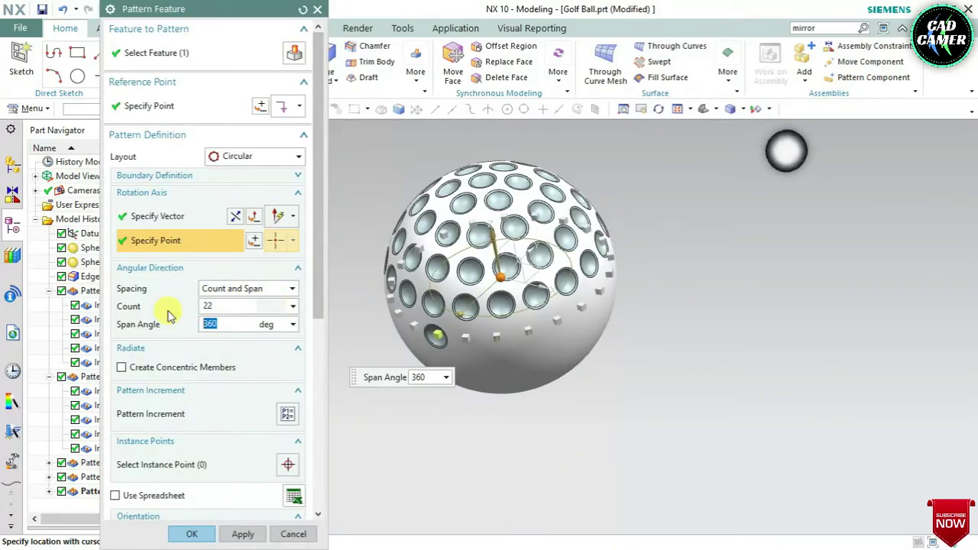
drag(315, 315, 290, 497)
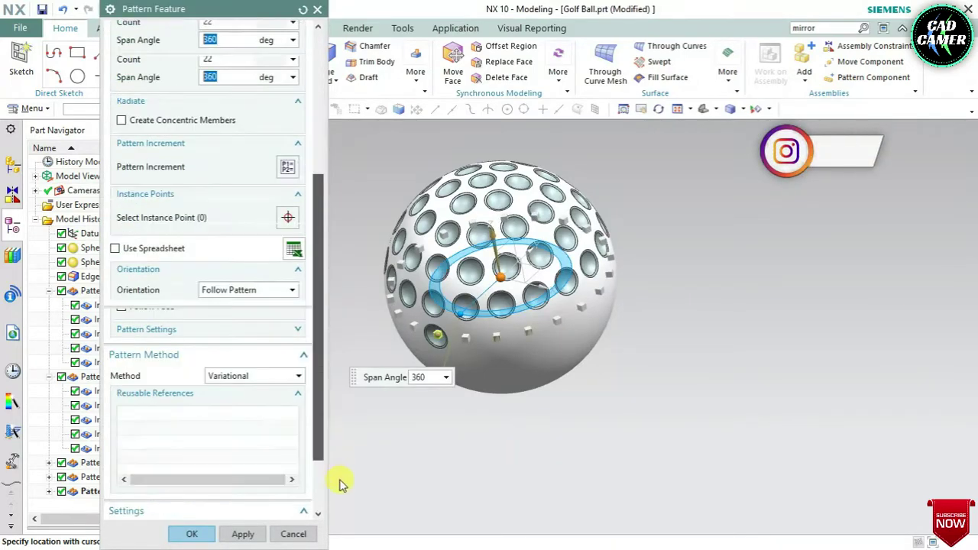
click(195, 527)
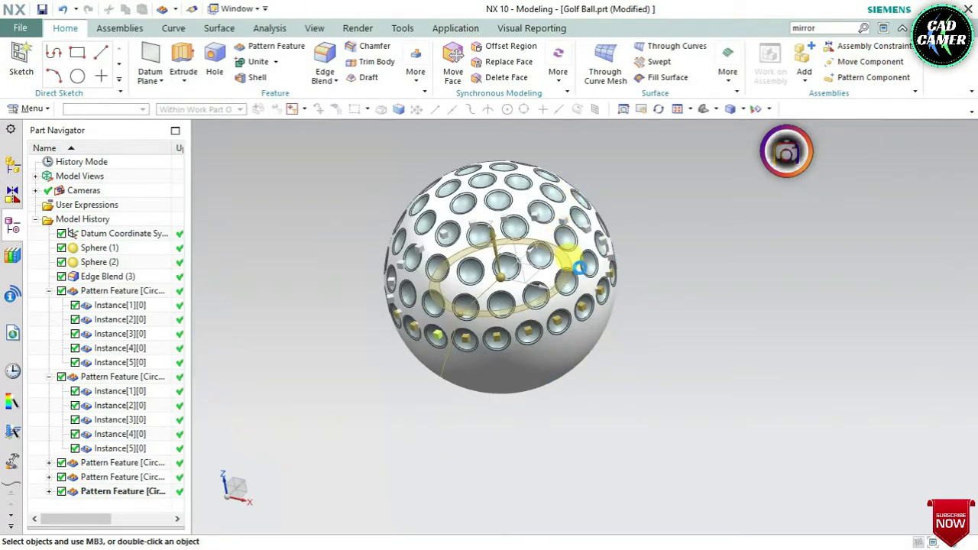
Step: Orbit the ball to inspect the new 22-dimple ring in the lower band
mouse_move(585, 277)
middle_down()
mouse_move(615, 271)
mouse_move(600, 225)
mouse_move(622, 229)
mouse_move(607, 233)
mouse_move(611, 278)
mouse_move(601, 299)
mouse_move(594, 279)
mouse_move(611, 278)
mouse_move(604, 245)
mouse_move(622, 224)
mouse_move(629, 264)
middle_up()
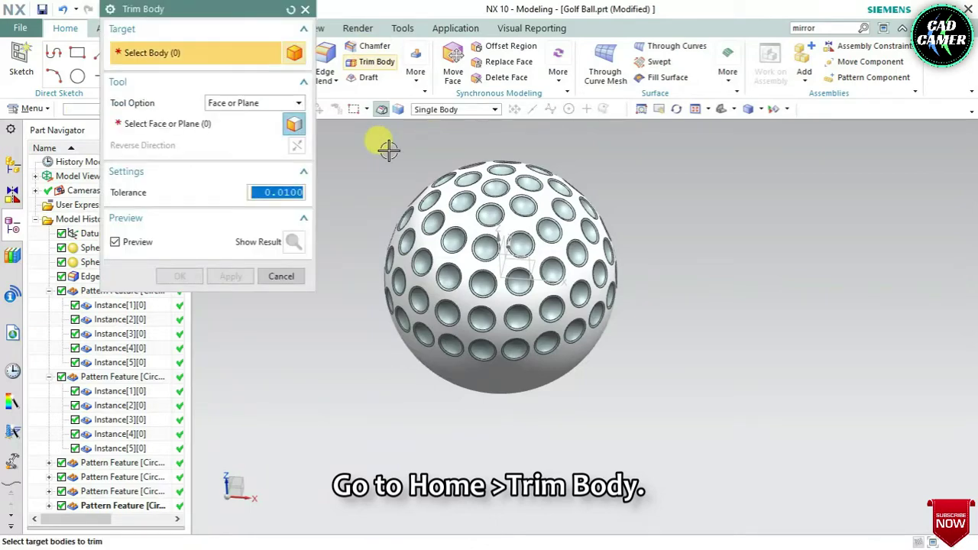
Step: Trim the ball with the XY datum plane, reversing direction to keep the upper hemisphere
click(428, 207)
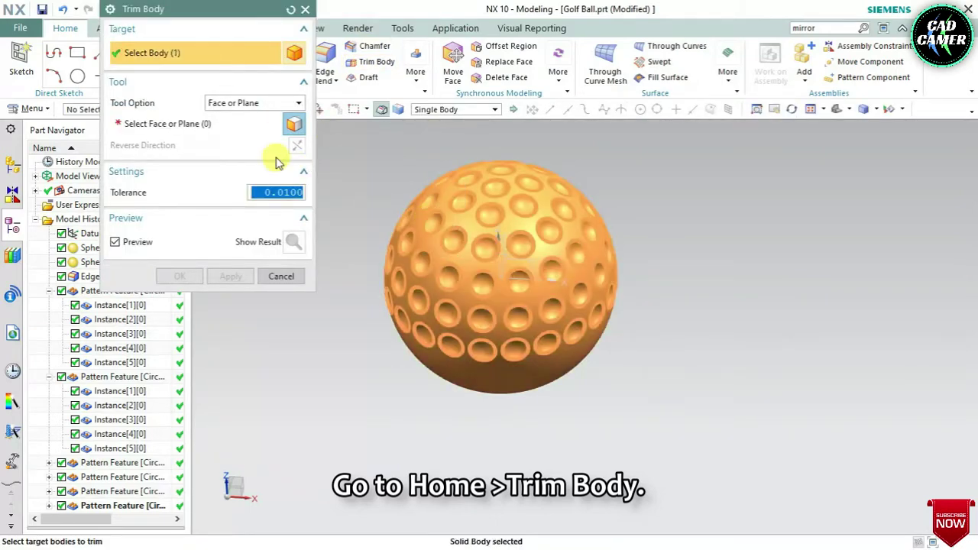
click(279, 124)
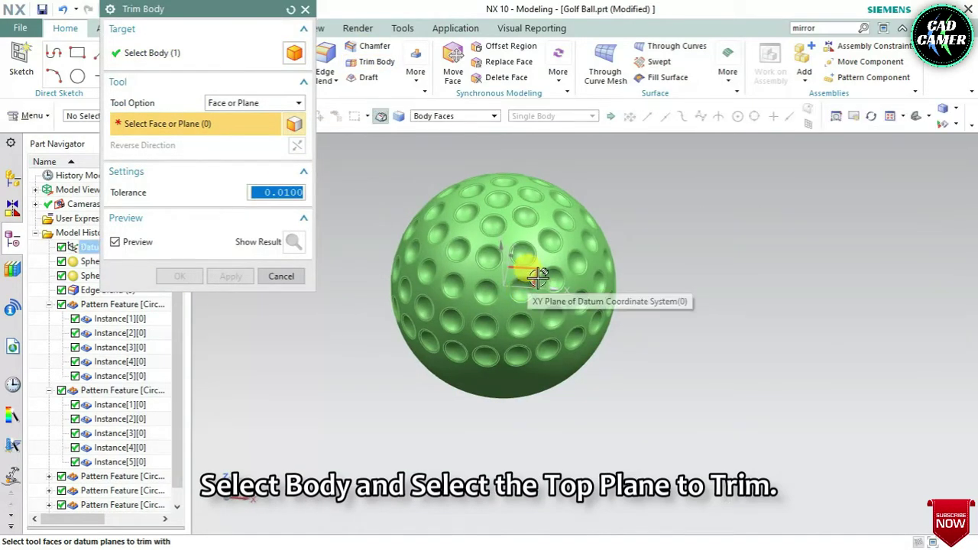
click(530, 271)
mouse_move(439, 371)
middle_down()
mouse_move(448, 256)
mouse_move(436, 278)
middle_up()
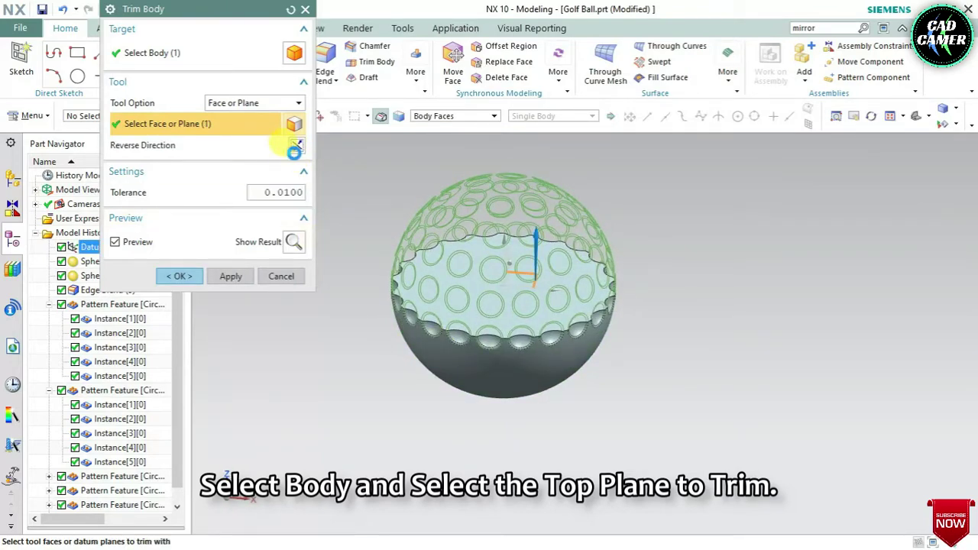
click(294, 147)
click(177, 276)
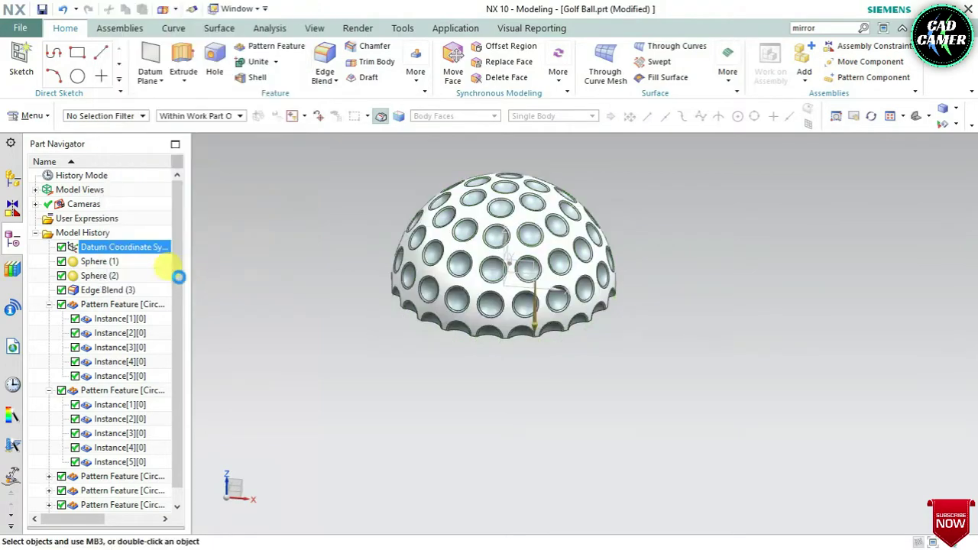
mouse_move(339, 382)
middle_down()
mouse_move(441, 343)
mouse_move(411, 384)
middle_up()
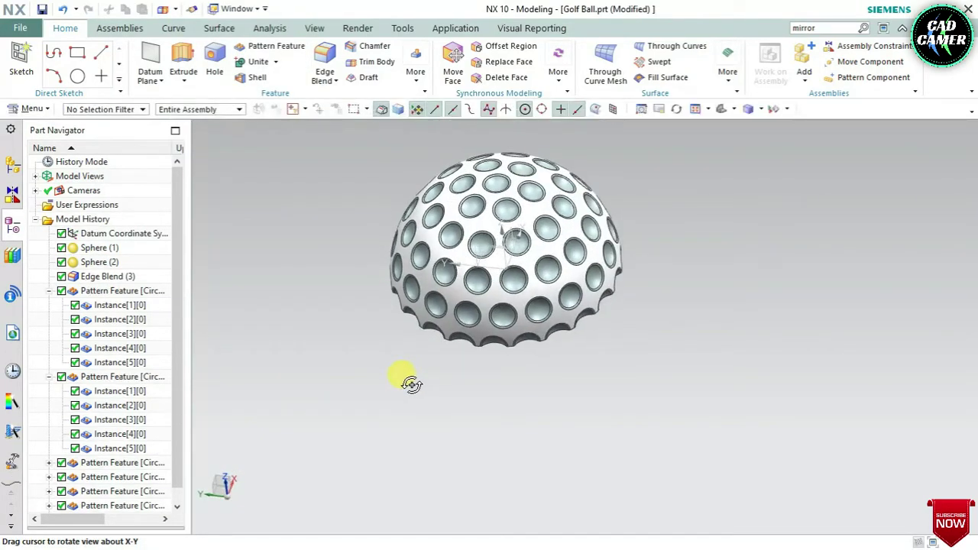
Step: Mirror the hemisphere body across the XC-YC plane using Mirror Geometry
click(415, 76)
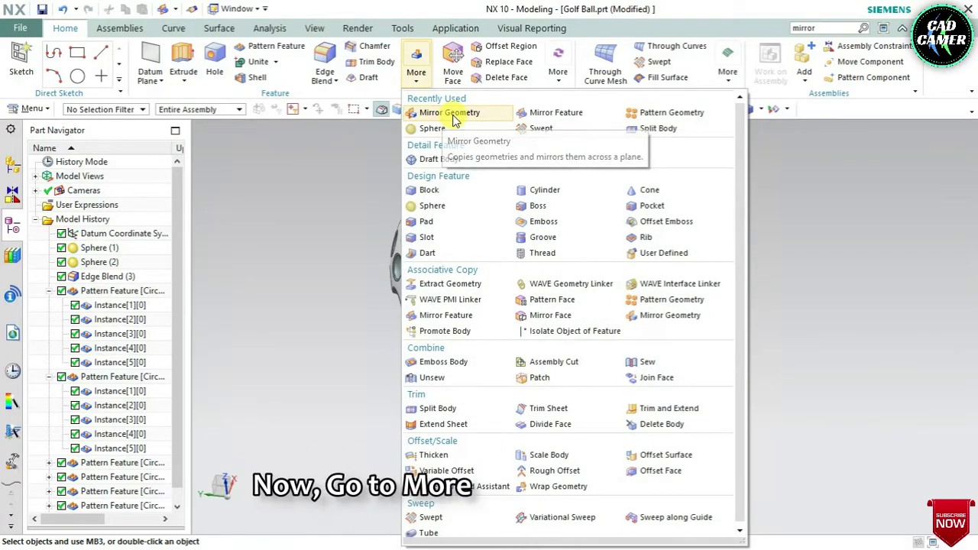
click(451, 113)
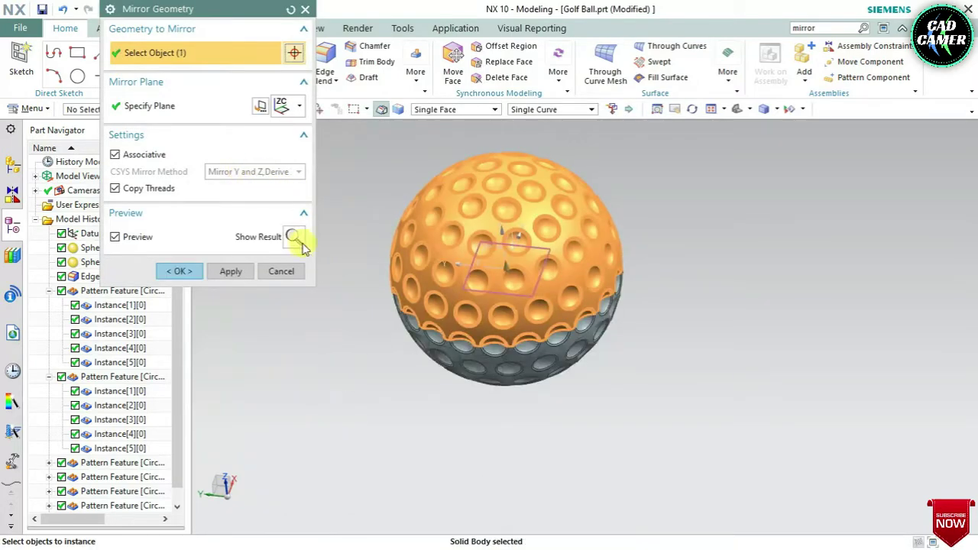
click(298, 106)
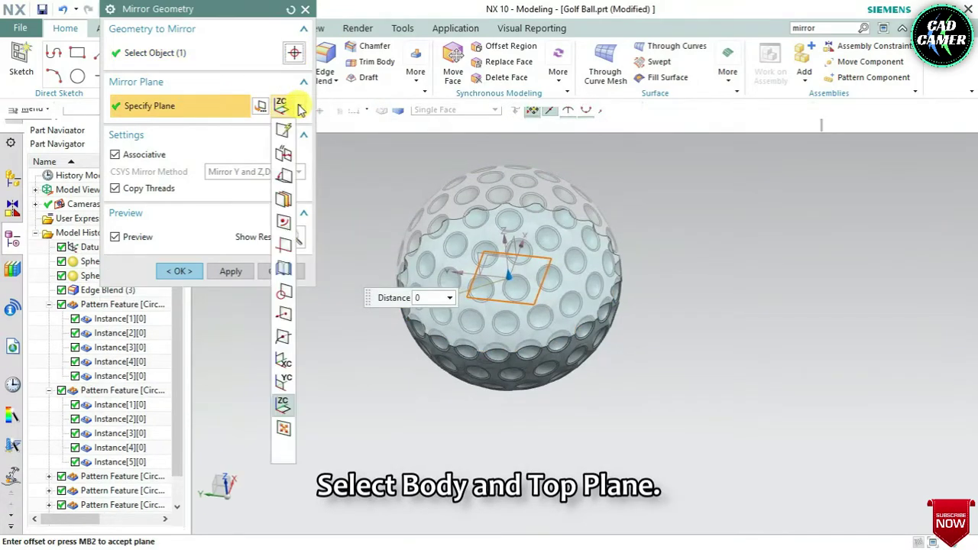
click(283, 410)
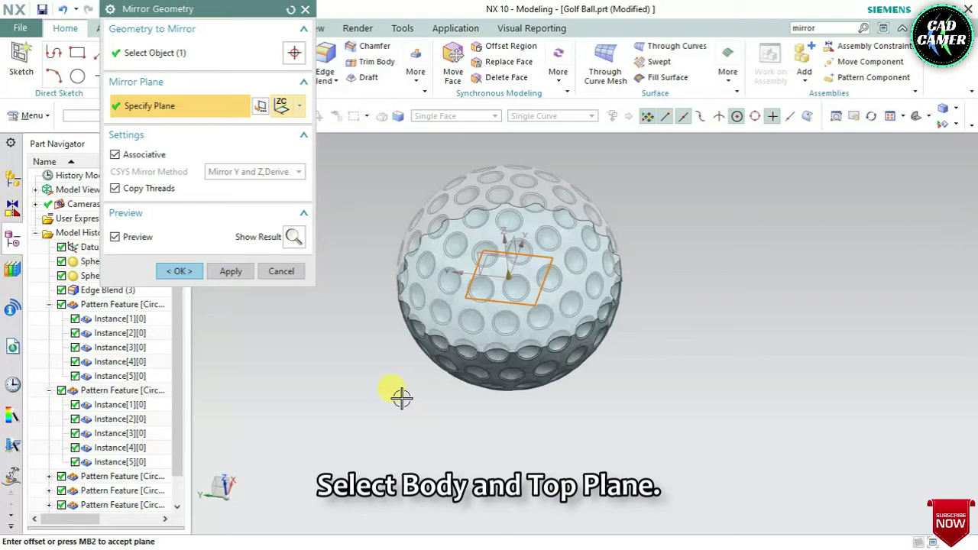
middle_drag(401, 396, 406, 370)
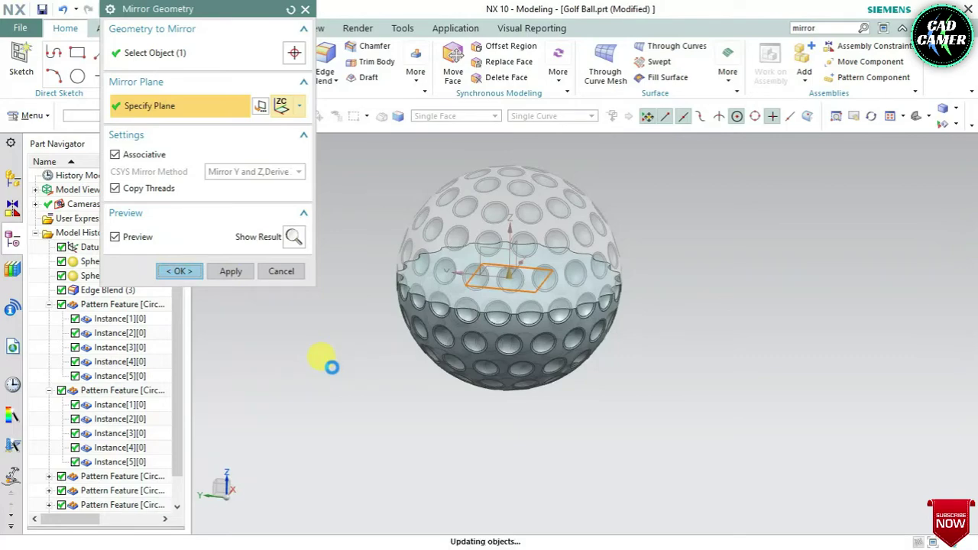
mouse_move(324, 327)
middle_down()
mouse_move(374, 353)
mouse_move(389, 331)
mouse_move(405, 340)
middle_up()
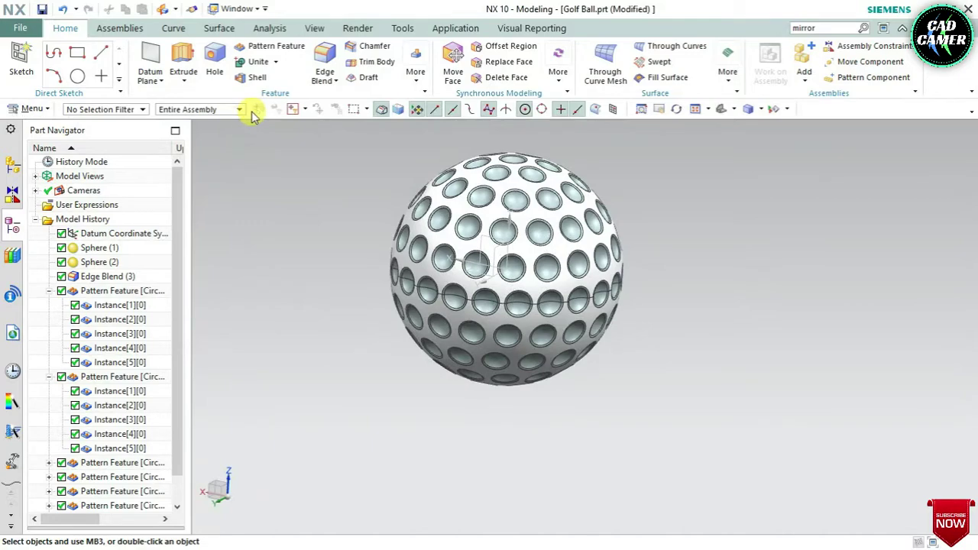
Step: Unite the top hemisphere as target with the bottom hemisphere as tool
click(264, 62)
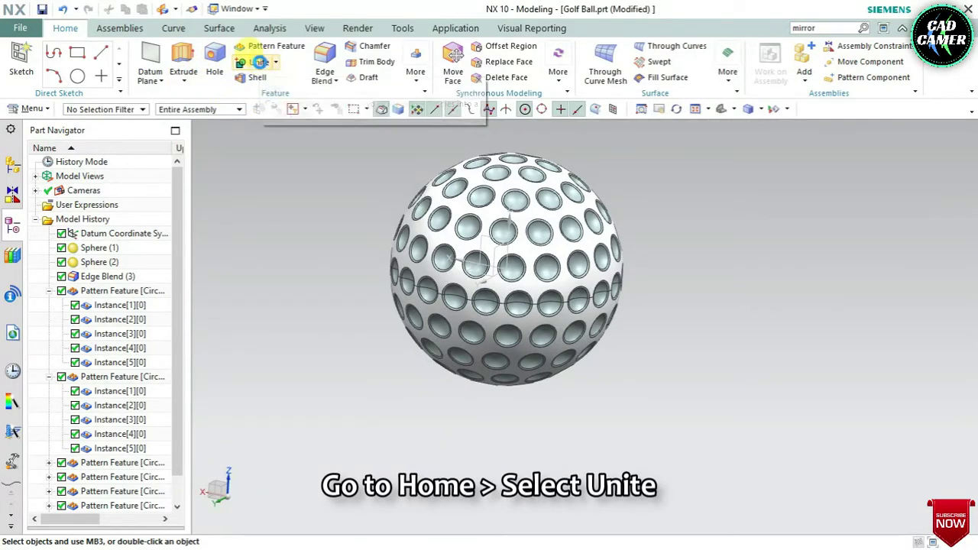
click(460, 211)
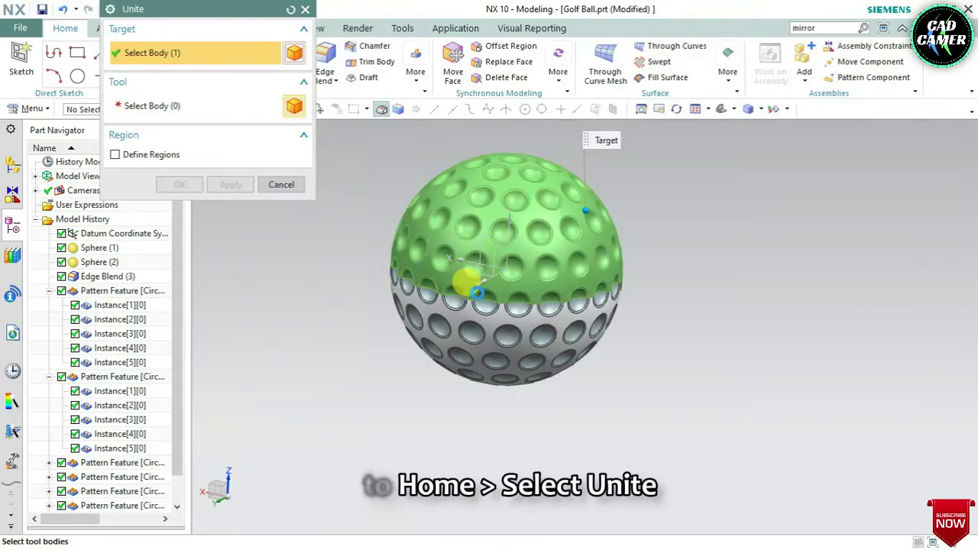
click(466, 304)
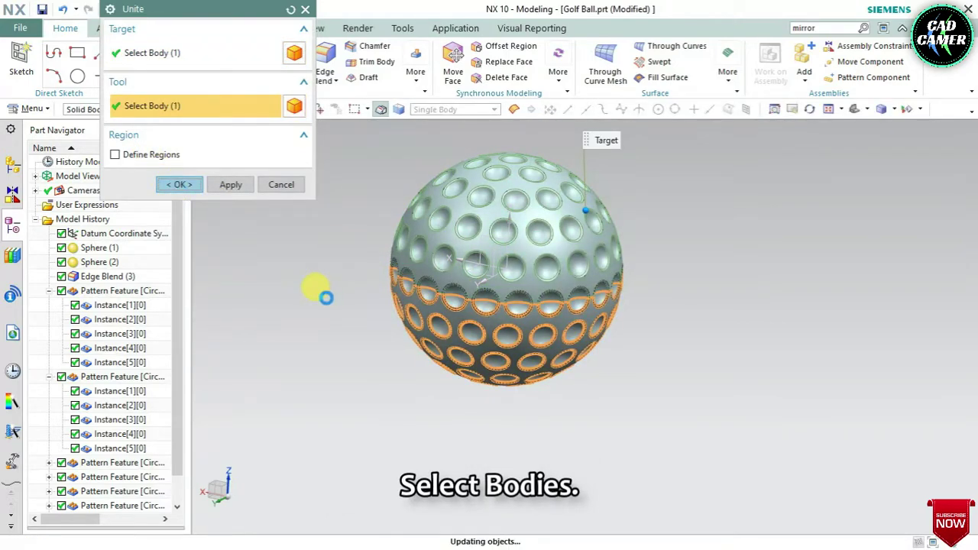
scroll(130, 447, down, 1)
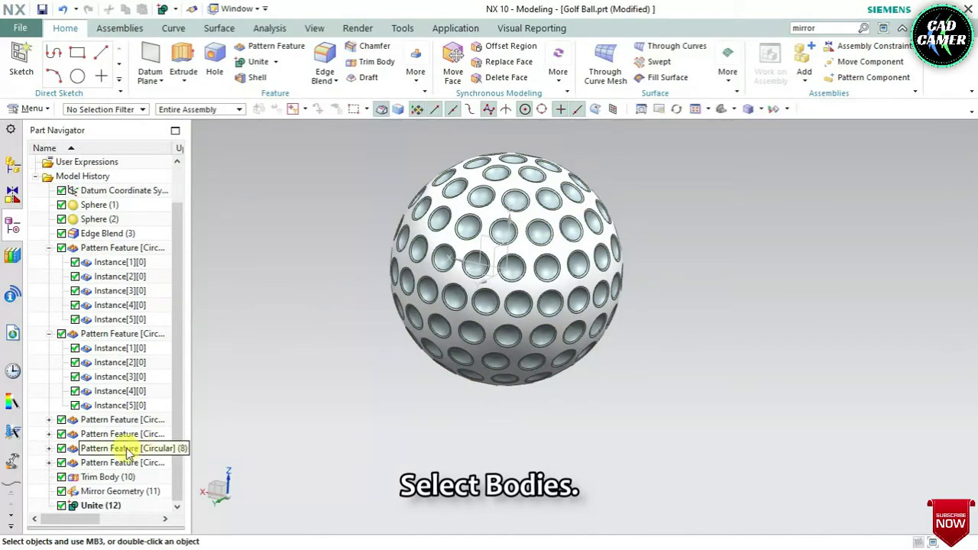
Step: Select the circular dimple patterns and the mirrored half in the Part Navigator
click(99, 252)
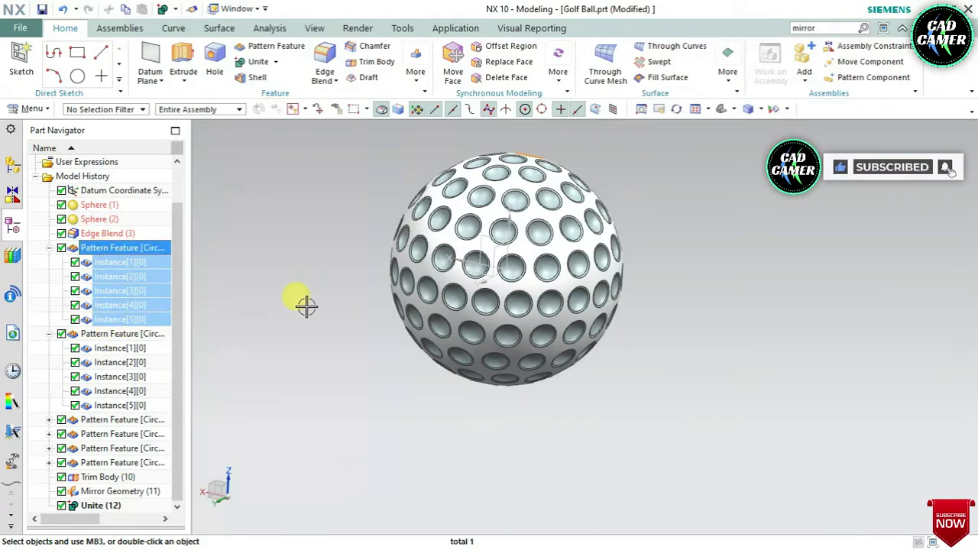
middle_drag(306, 306, 439, 353)
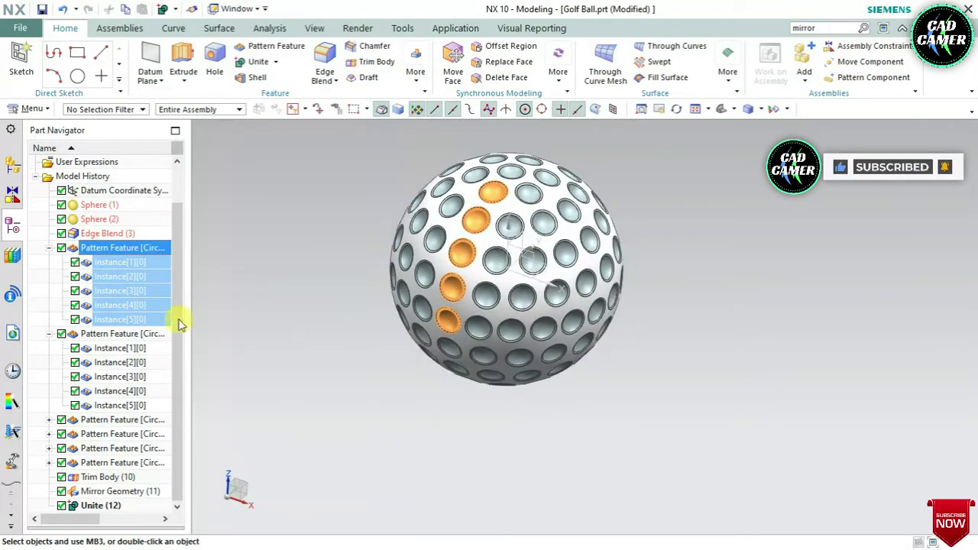
ctrl+click(122, 337)
ctrl+click(115, 422)
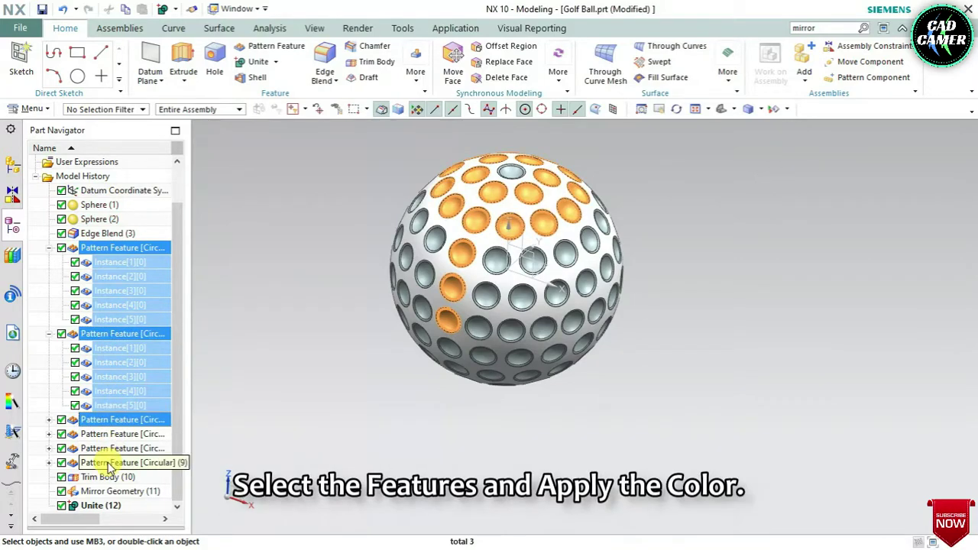
ctrl+click(95, 433)
ctrl+click(96, 449)
ctrl+click(98, 462)
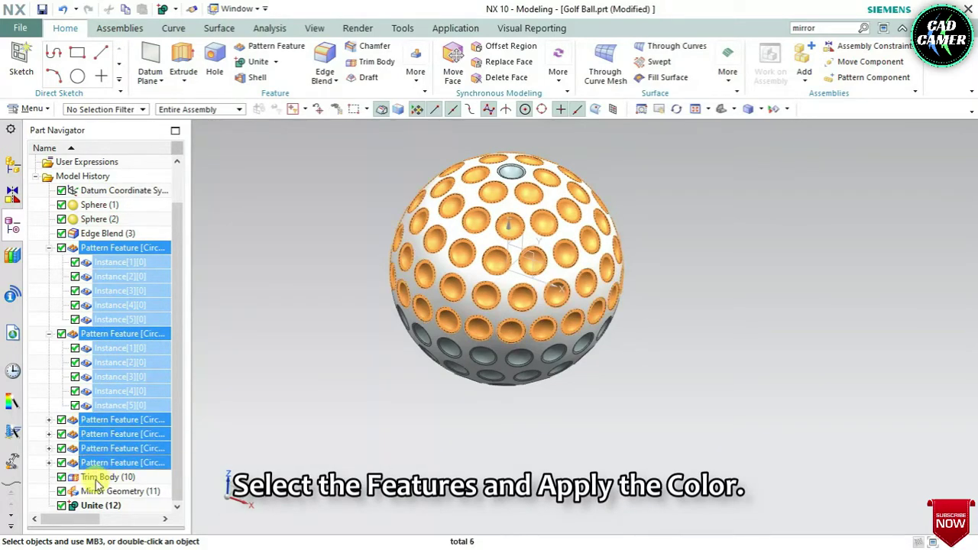
ctrl+click(97, 491)
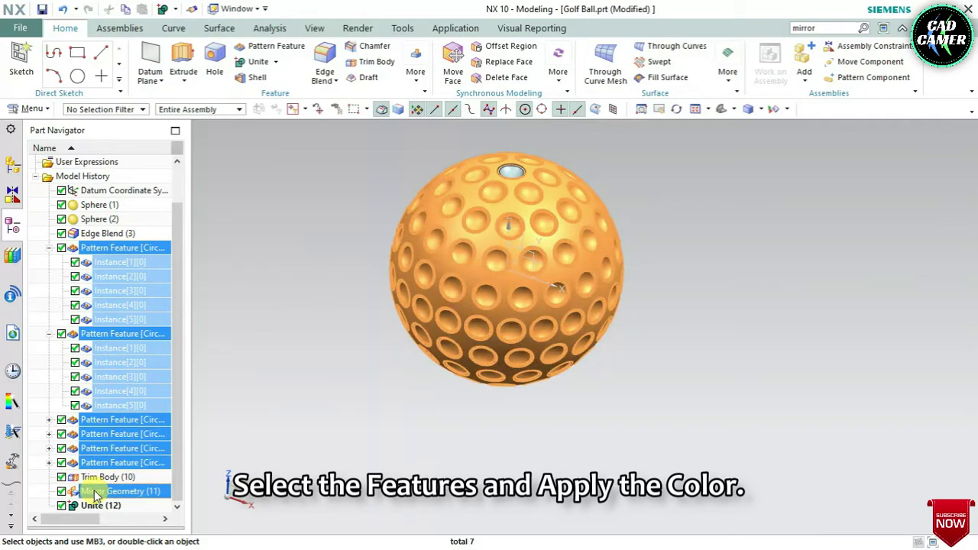
Step: Assign the selected features a light grey face colour through Assign Feature Color
right_click(92, 219)
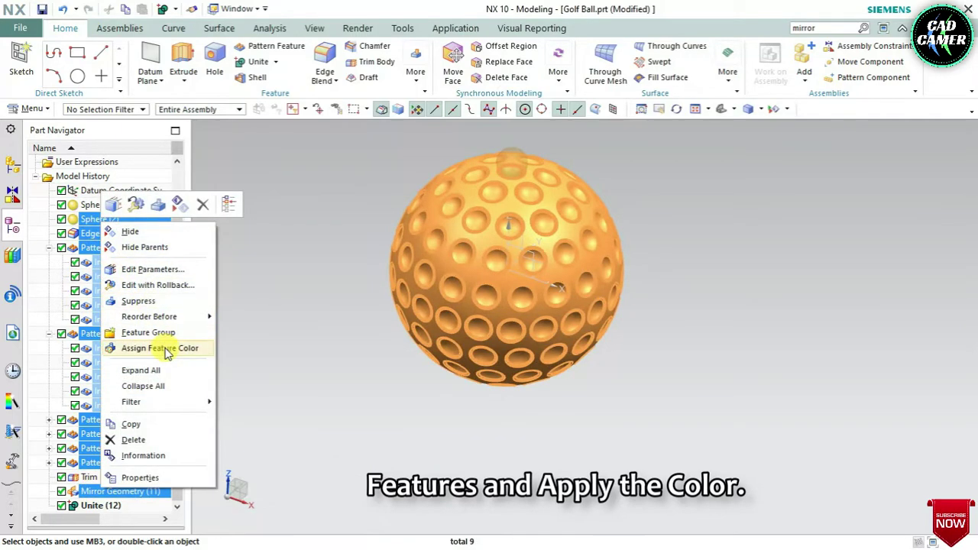
click(138, 349)
click(218, 126)
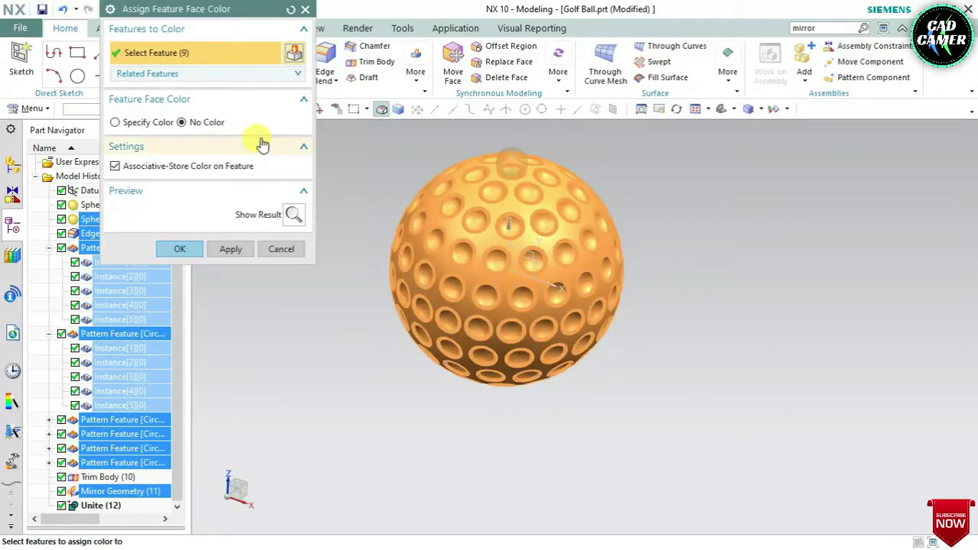
click(163, 122)
click(268, 136)
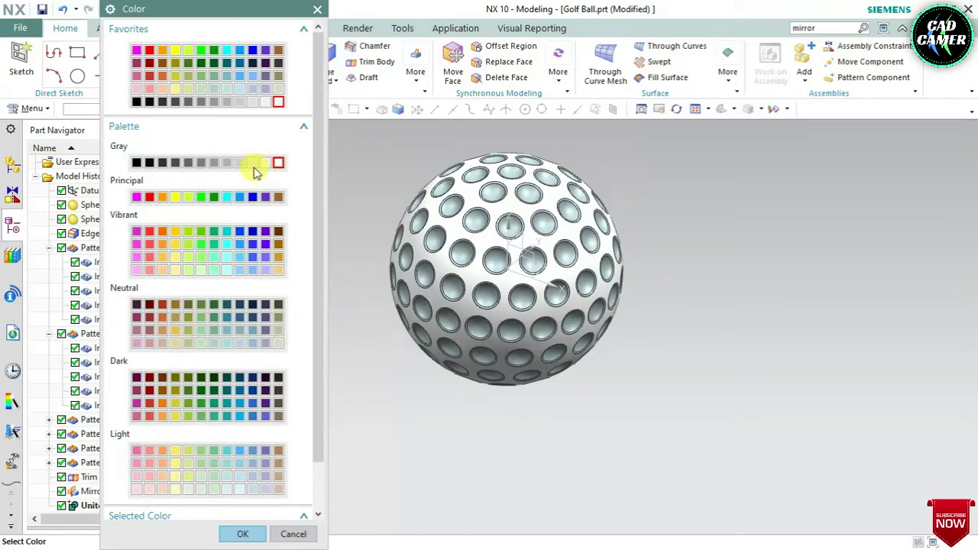
click(253, 534)
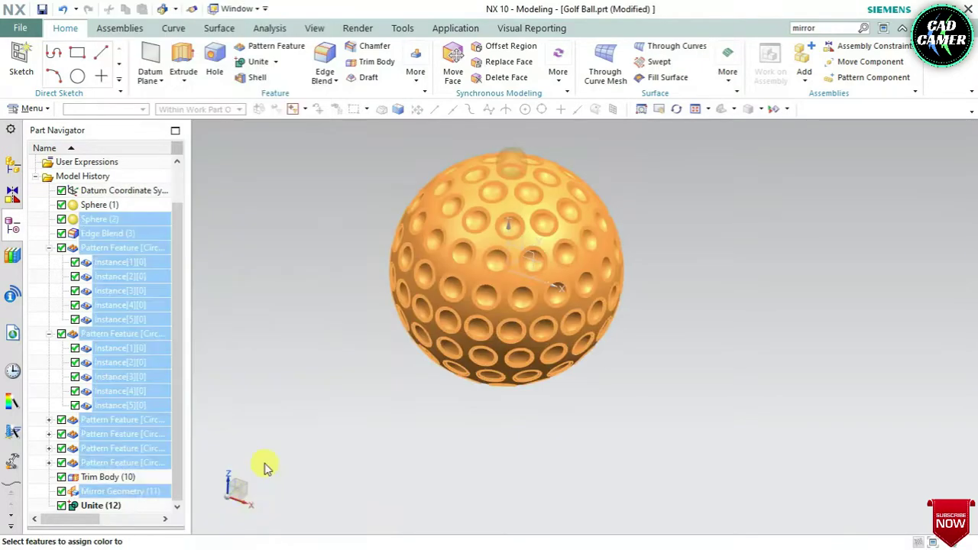
middle_click(284, 348)
right_click(301, 356)
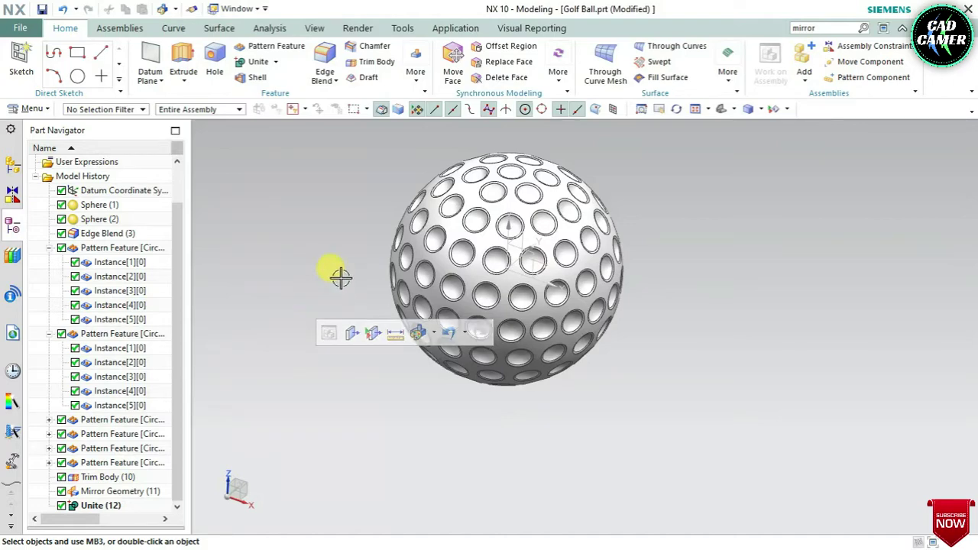
scroll(338, 277, up, 2)
scroll(334, 270, down, 2)
scroll(443, 219, up, 1)
mouse_move(443, 218)
middle_down()
mouse_move(497, 201)
mouse_move(509, 223)
middle_up()
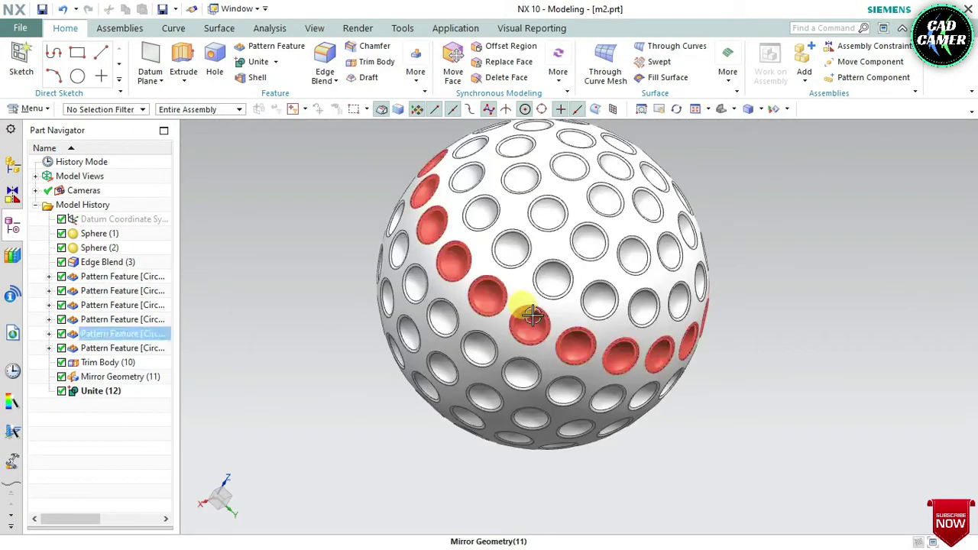
mouse_move(524, 312)
middle_down()
mouse_move(562, 313)
mouse_move(655, 349)
mouse_move(695, 442)
mouse_move(685, 338)
mouse_move(662, 275)
mouse_move(676, 226)
mouse_move(698, 295)
mouse_move(650, 321)
middle_up()
scroll(664, 310, up, 2)
scroll(664, 310, down, 4)
mouse_move(519, 279)
middle_down()
mouse_move(629, 273)
mouse_move(665, 236)
mouse_move(617, 282)
mouse_move(435, 360)
mouse_move(457, 342)
mouse_move(459, 360)
mouse_move(480, 371)
middle_up()
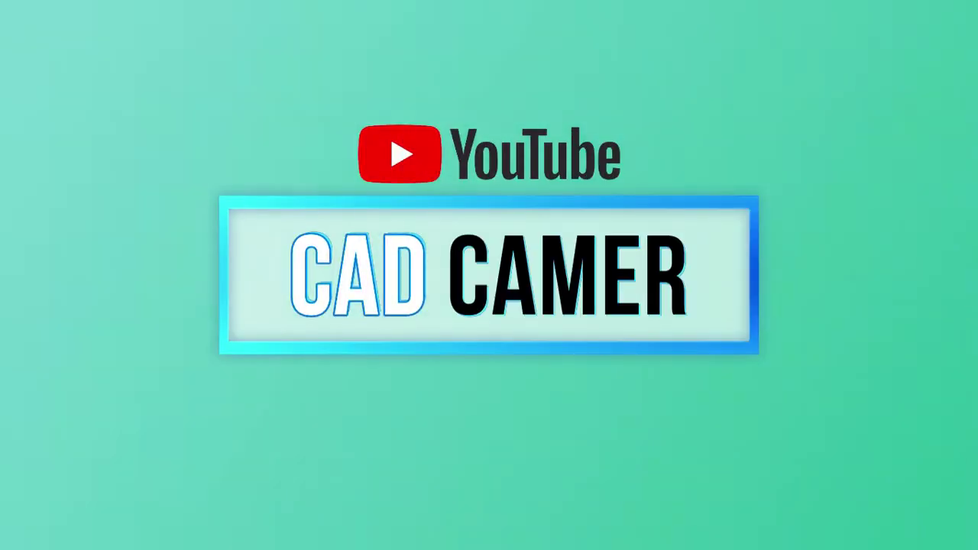